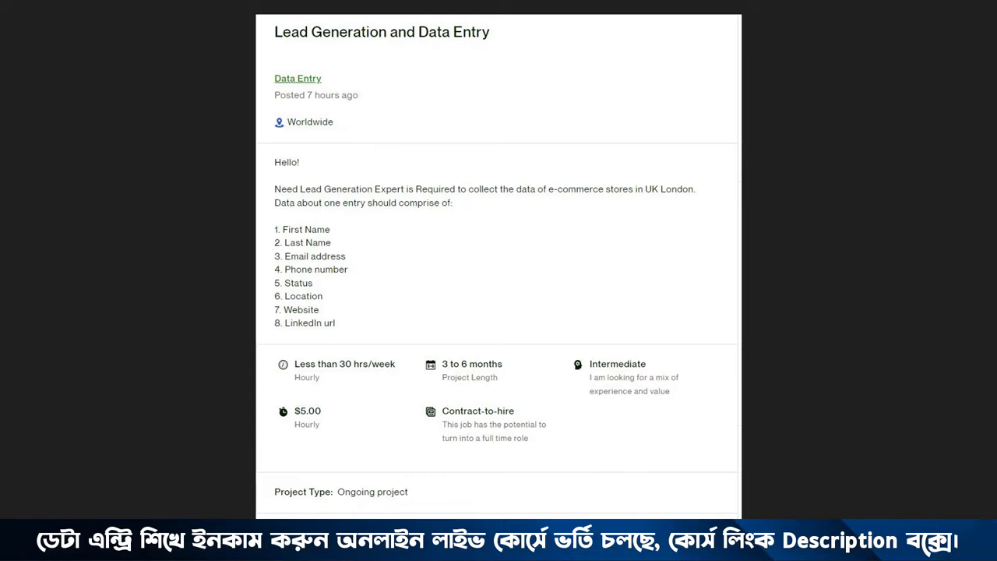
Draw red arrows at First Name, Last Name, Email, Phone, Status, Location, Website and LinkedIn url.
click(332, 232)
mouse_move(337, 242)
mouse_down()
mouse_move(363, 227)
mouse_move(411, 228)
mouse_up()
drag(366, 267, 420, 241)
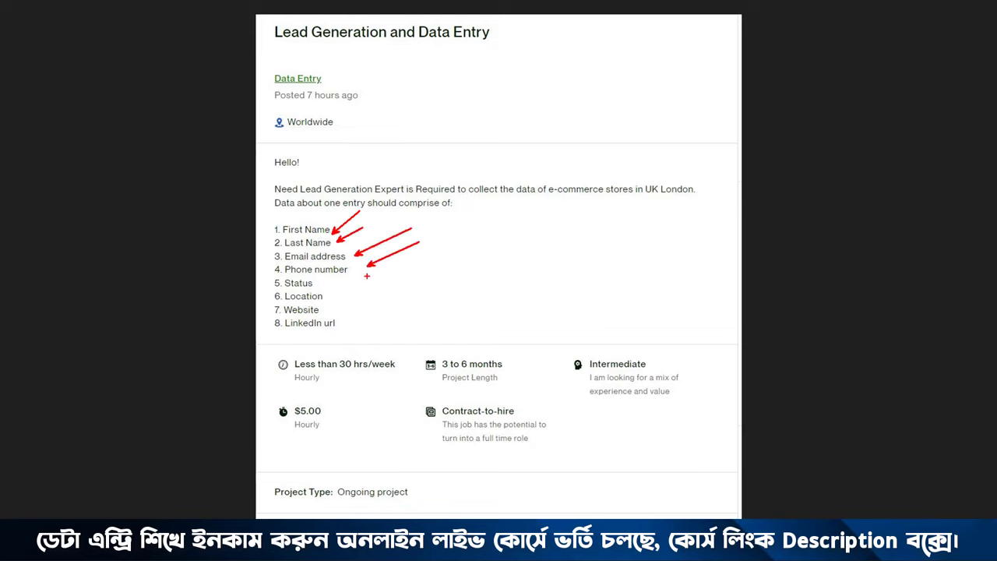
drag(333, 282, 387, 273)
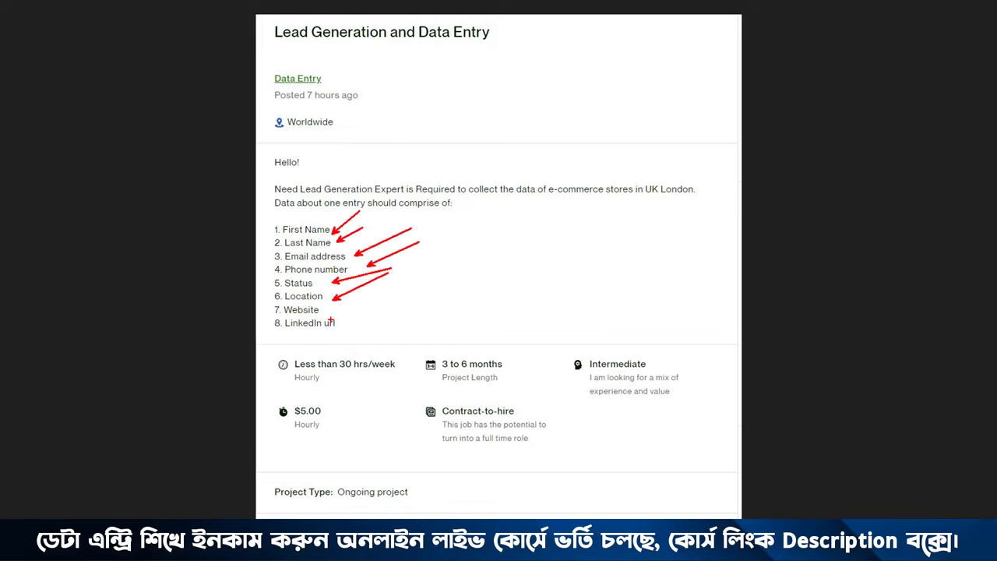
drag(330, 309, 377, 289)
drag(343, 320, 440, 282)
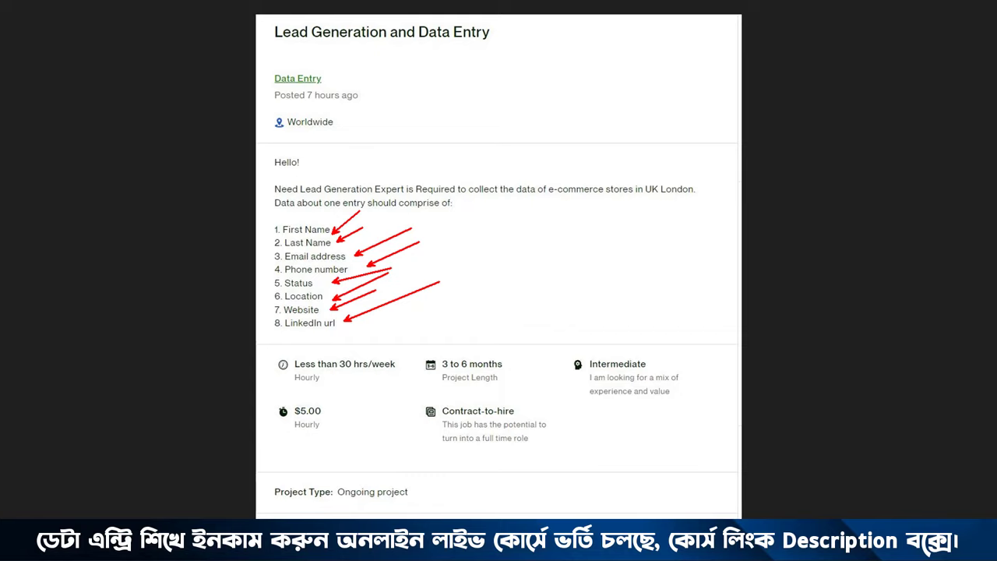
Erase the field arrows, then draw a red box and arrow on the $5.00 hourly rate.
key(e)
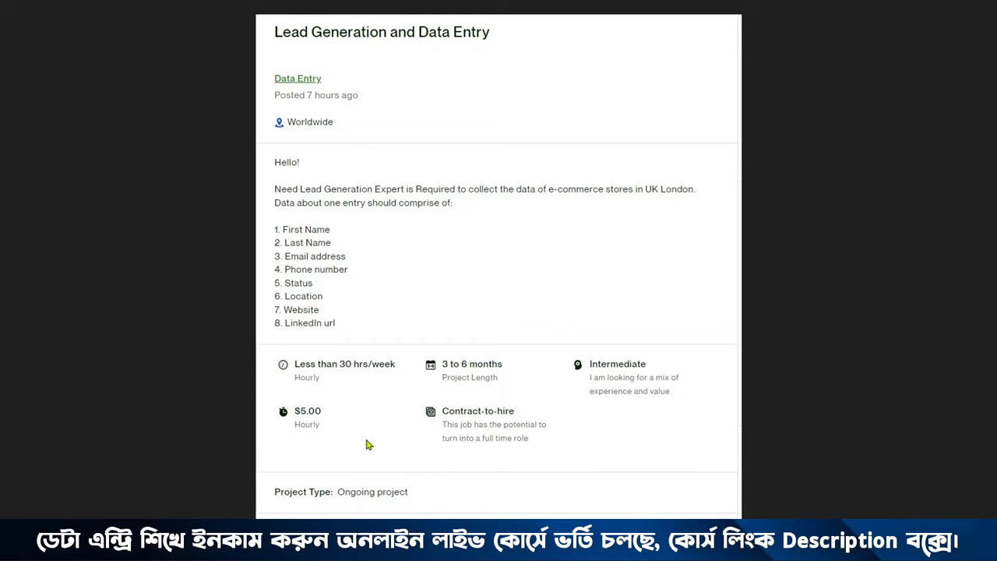
drag(270, 397, 339, 441)
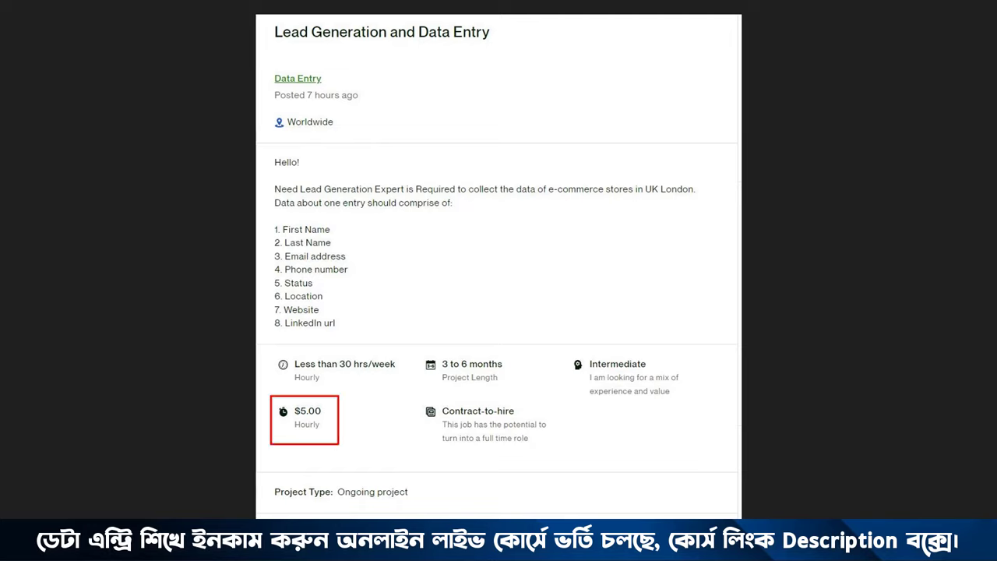
drag(329, 404, 407, 356)
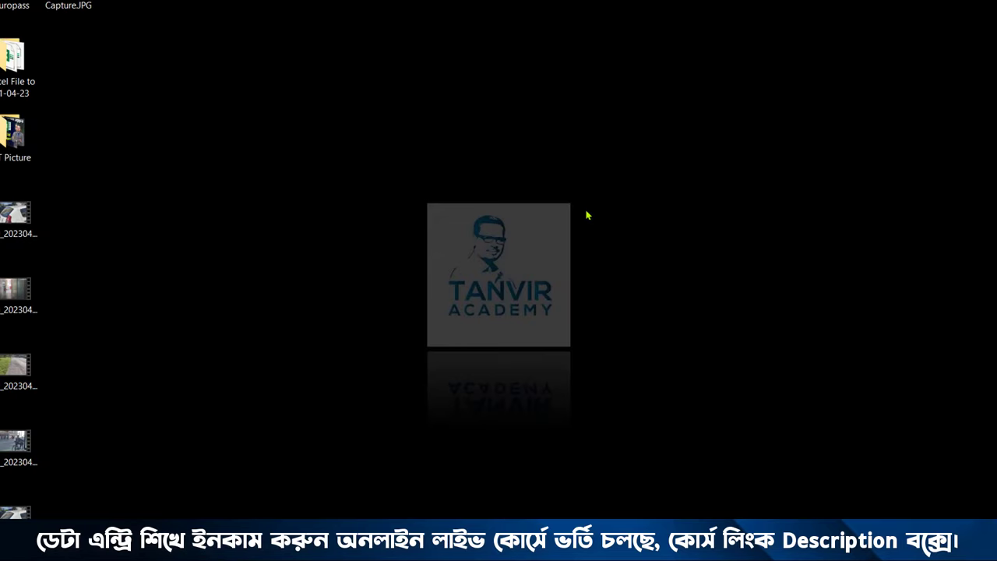
Refresh the desktop, then start a blank Excel workbook, Book1.
right_click(585, 197)
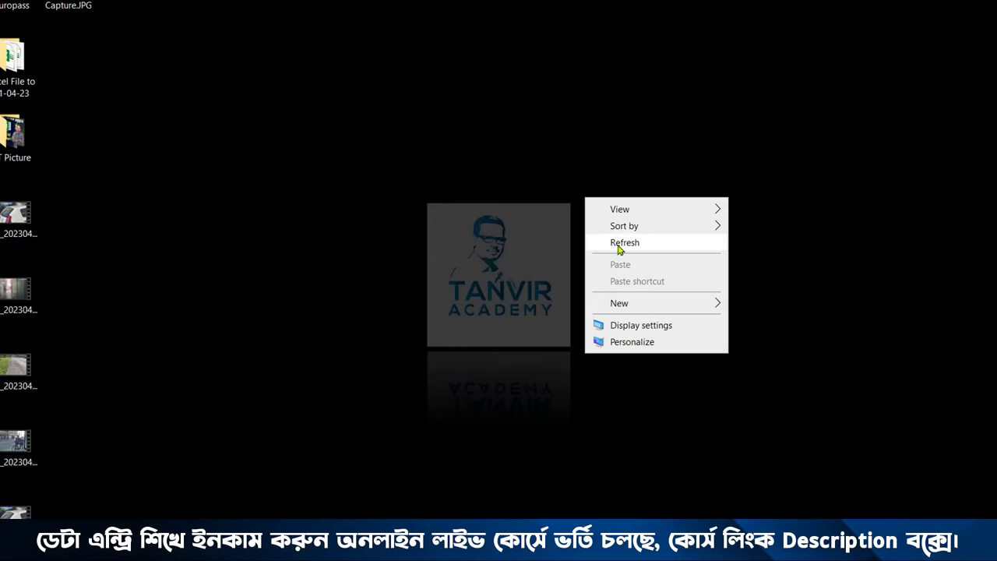
click(620, 247)
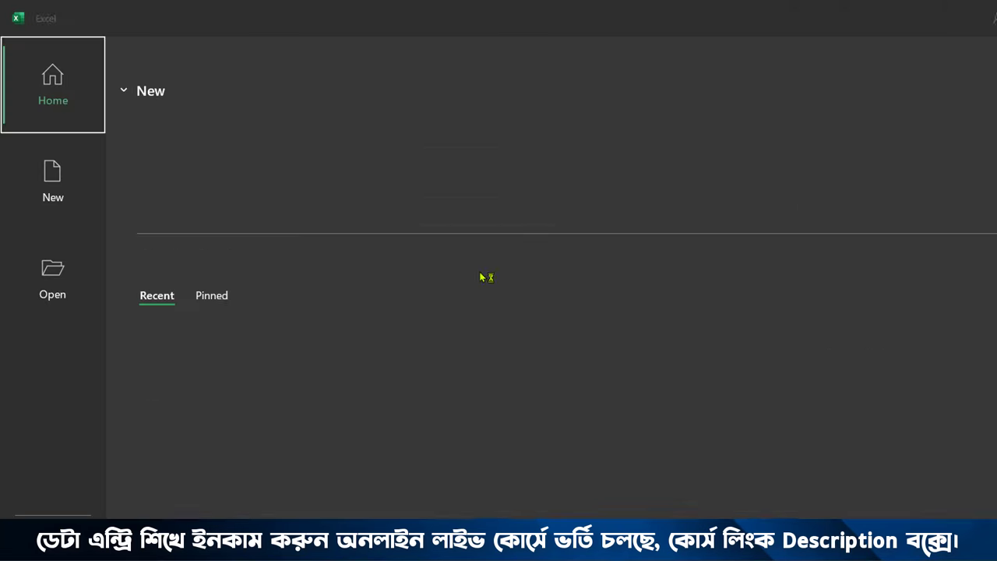
click(233, 171)
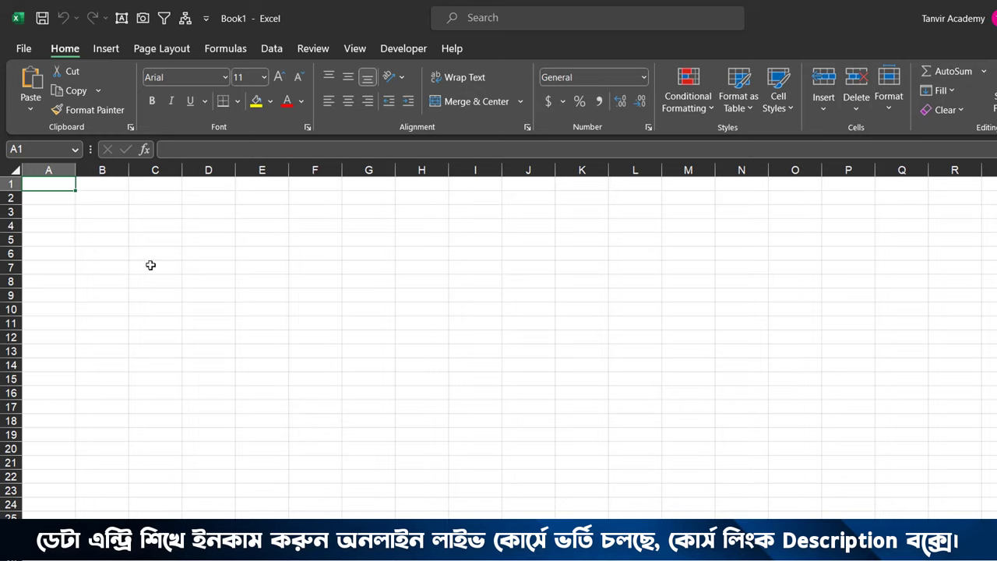
Enter First Name, Last Name, Email Address and Phone Number in A1 through D1.
mouse_move(715, 545)
key(alt+Tab)
text(Firs)
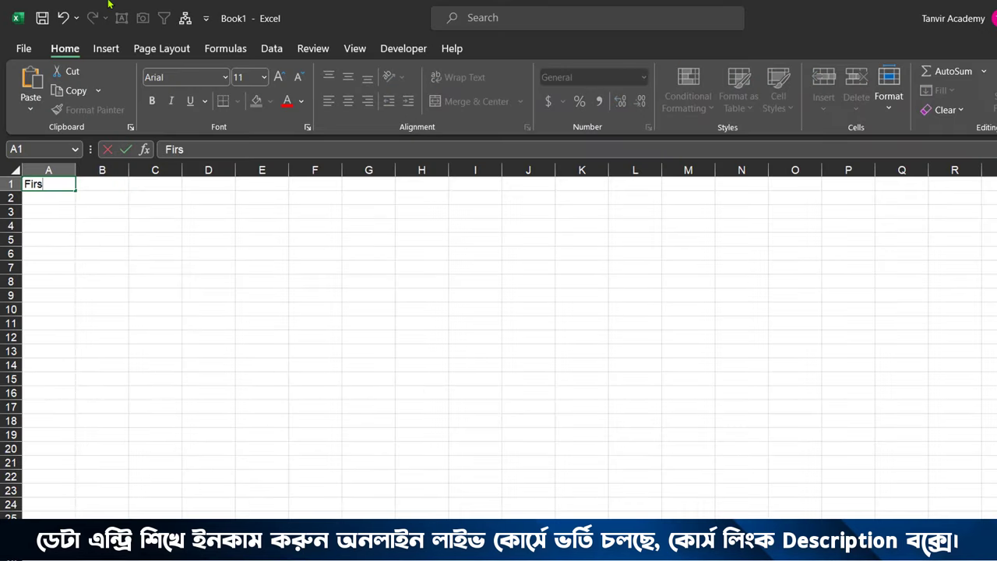
text(t Name)
key(Tab)
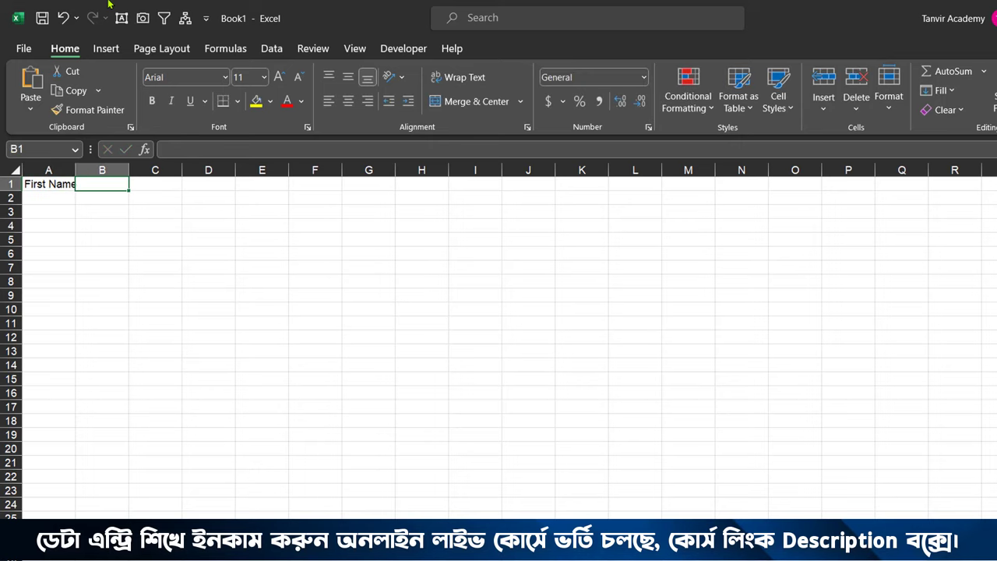
text(Last Na)
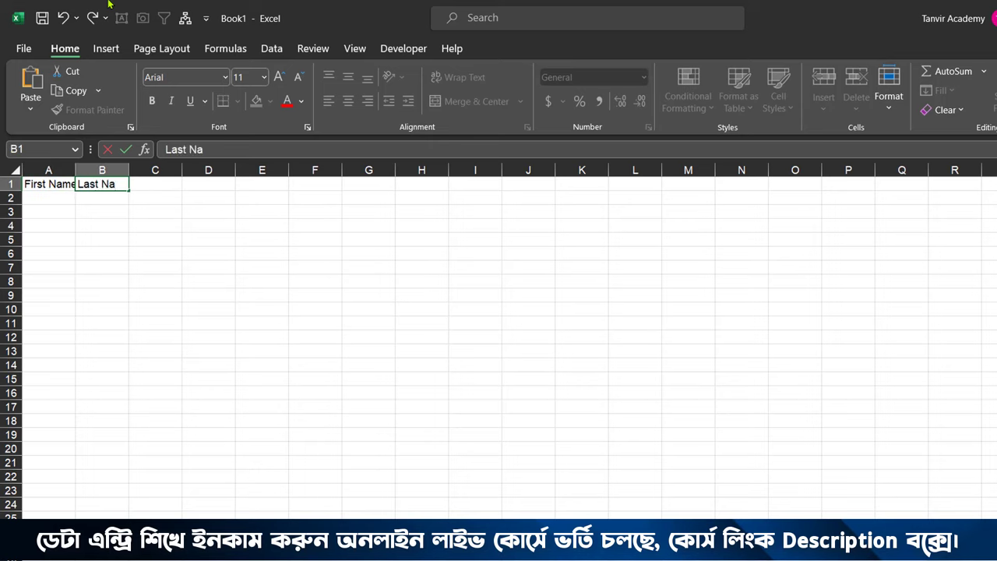
text(me)
key(Tab)
text(Email )
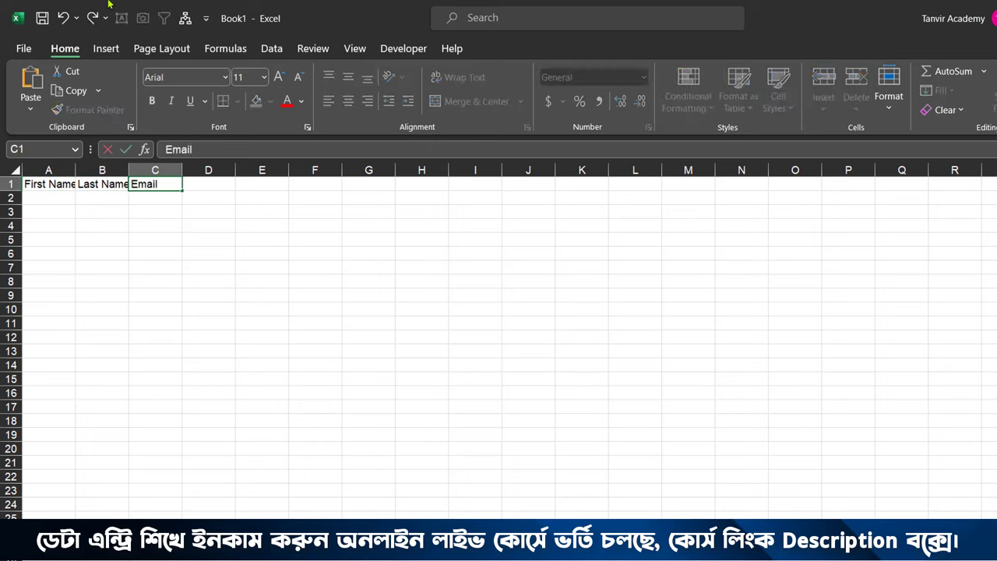
text(Addres)
text(s)
key(Tab)
text(Phon)
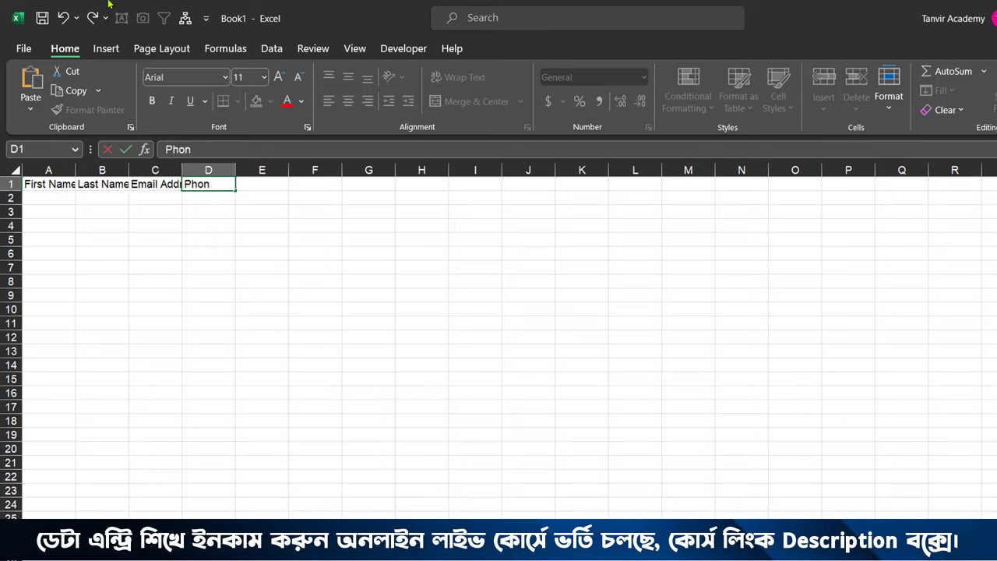
text(e Numb)
text(er)
key(Tab)
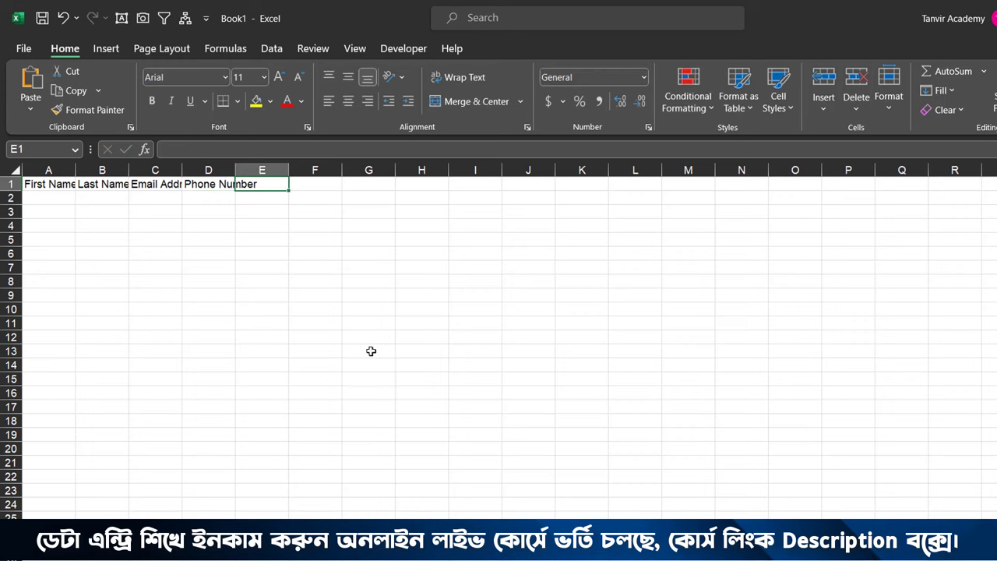
Enter Status, Location, Website and Linkedin Url in E1 through H1.
key(alt+Tab)
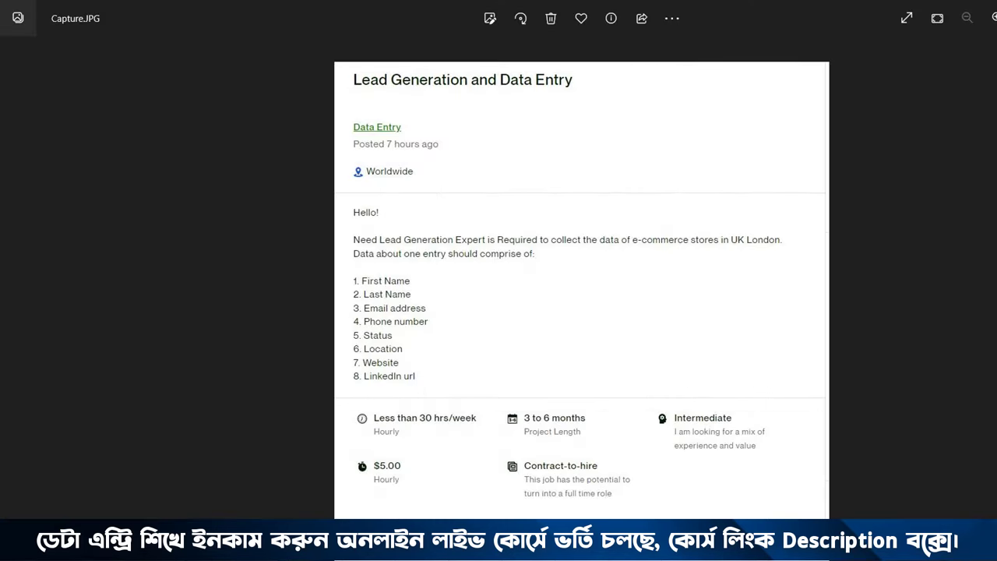
key(alt+Tab)
text(Status)
key(Tab)
text(Loca)
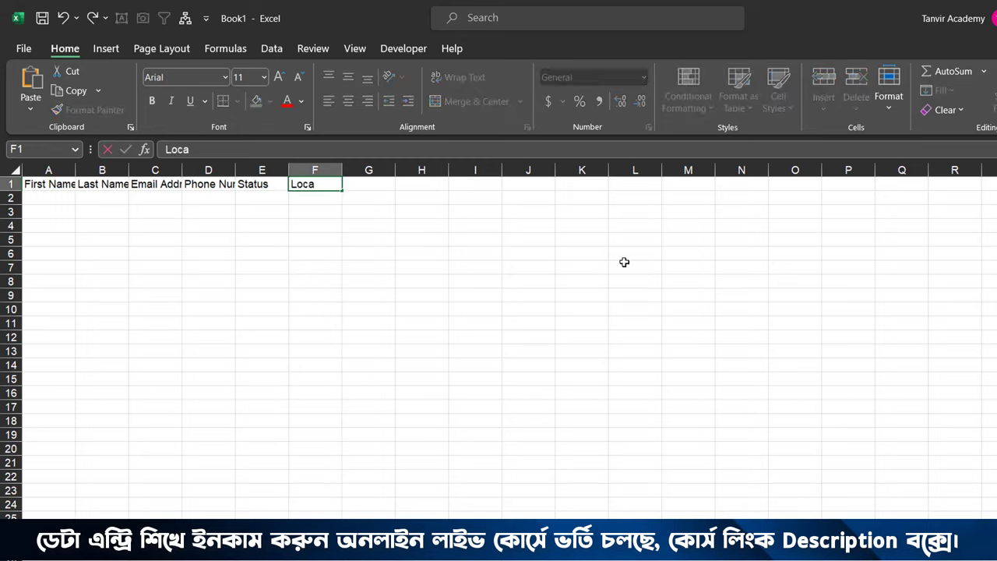
text(tion)
key(Tab)
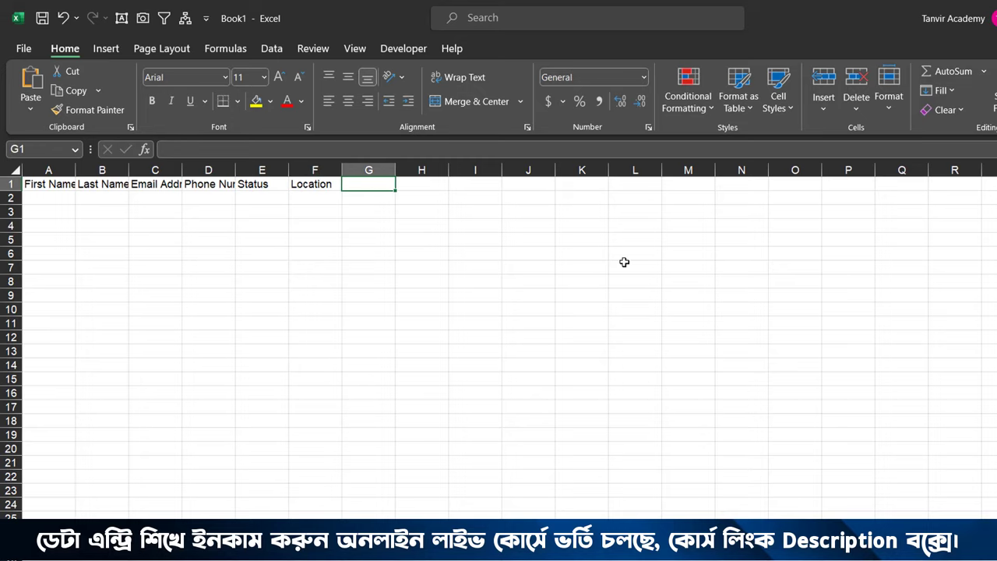
text(Websi)
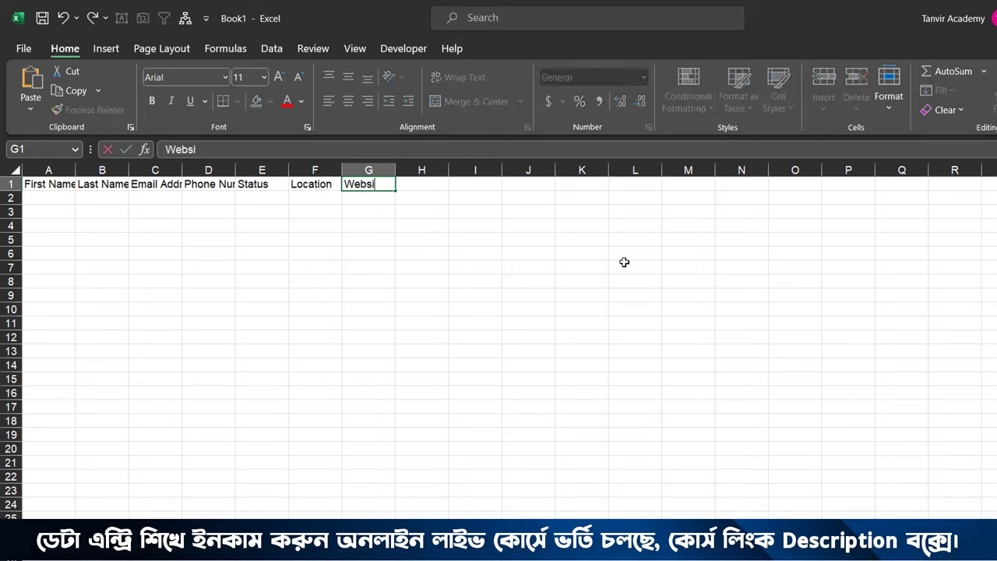
text(te)
key(Tab)
text(Lin)
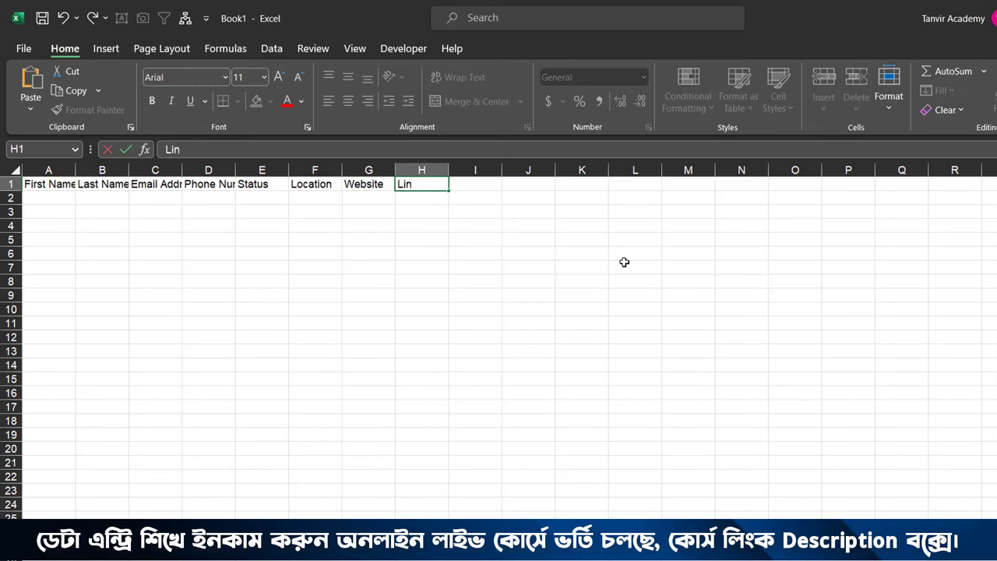
text(kedin Ur)
text(l)
click(475, 226)
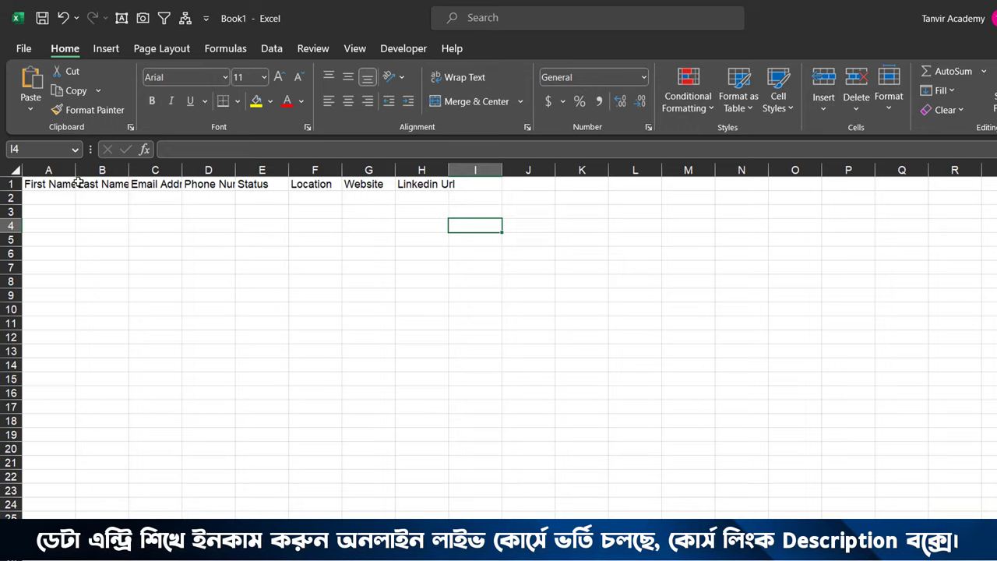
Autofit all columns and insert a new column A headed 'Sl'.
click(14, 169)
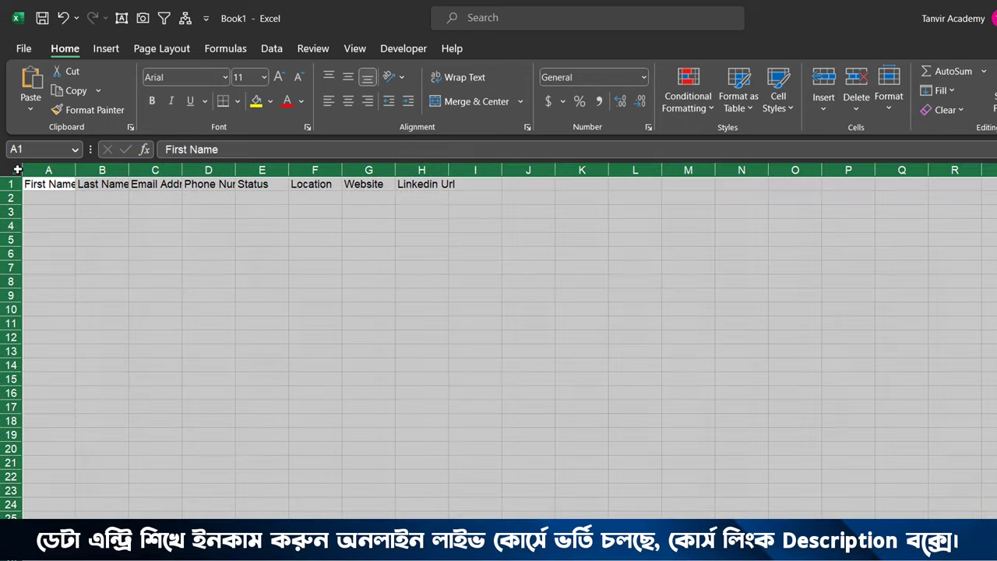
double_click(75, 171)
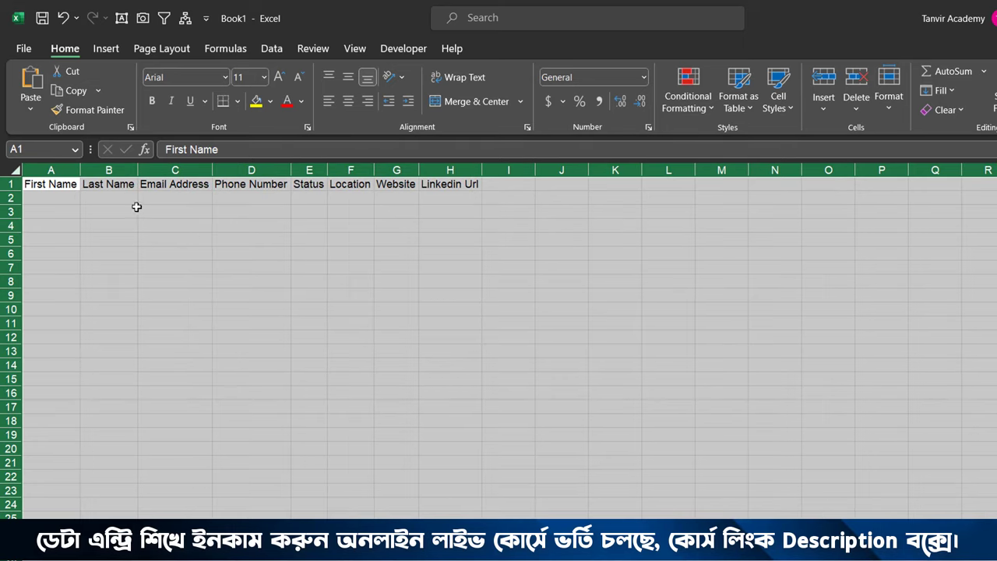
click(207, 238)
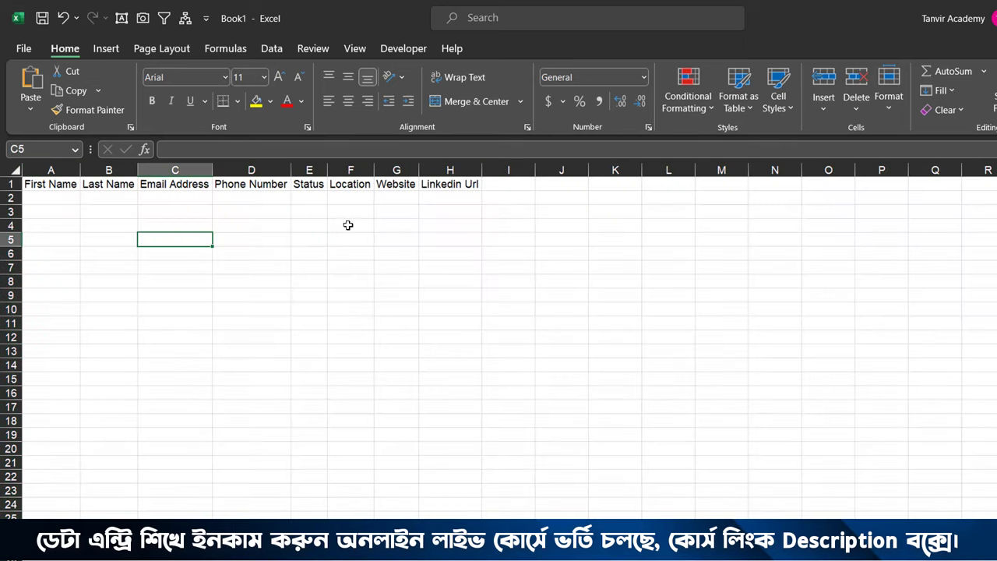
right_click(53, 169)
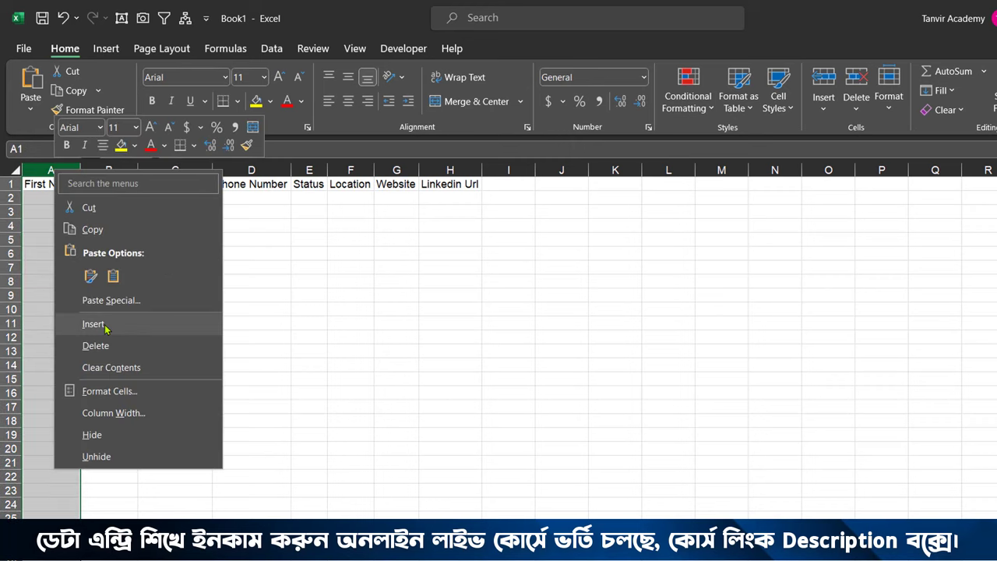
click(93, 323)
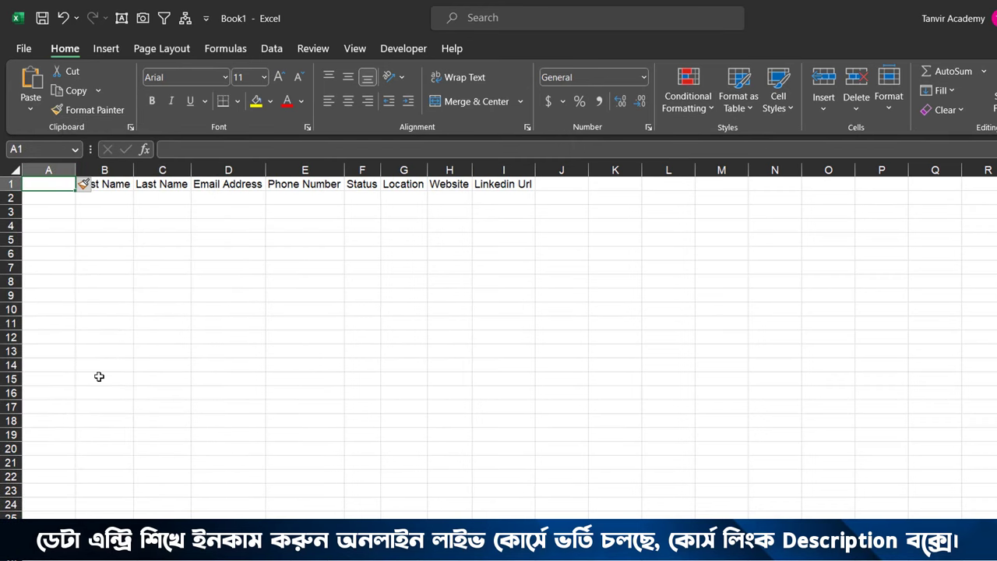
text(Sl)
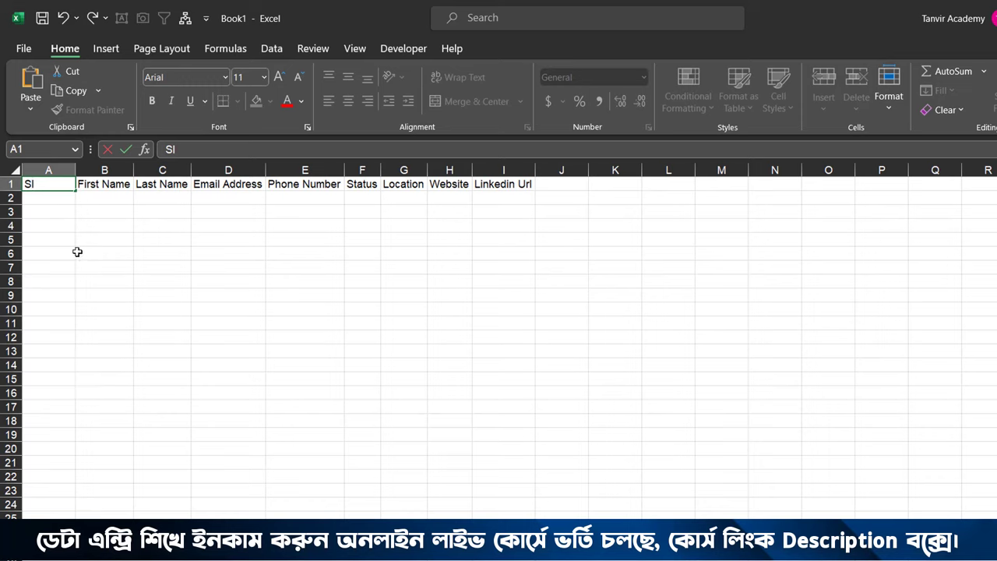
click(103, 197)
Enter serial numbers 1 and 2 in A2 and A3.
click(48, 200)
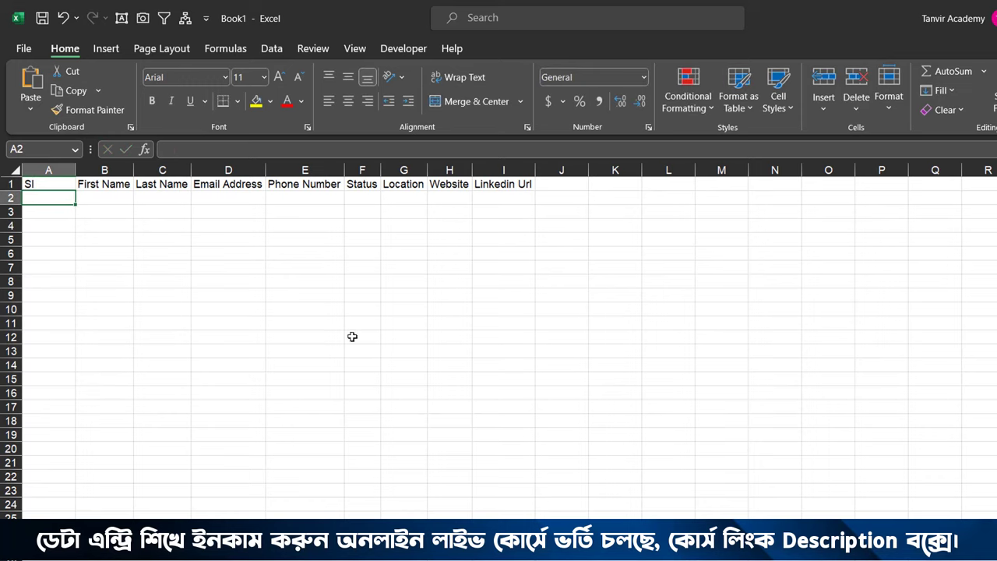
text(1)
key(Return)
text(2)
key(Return)
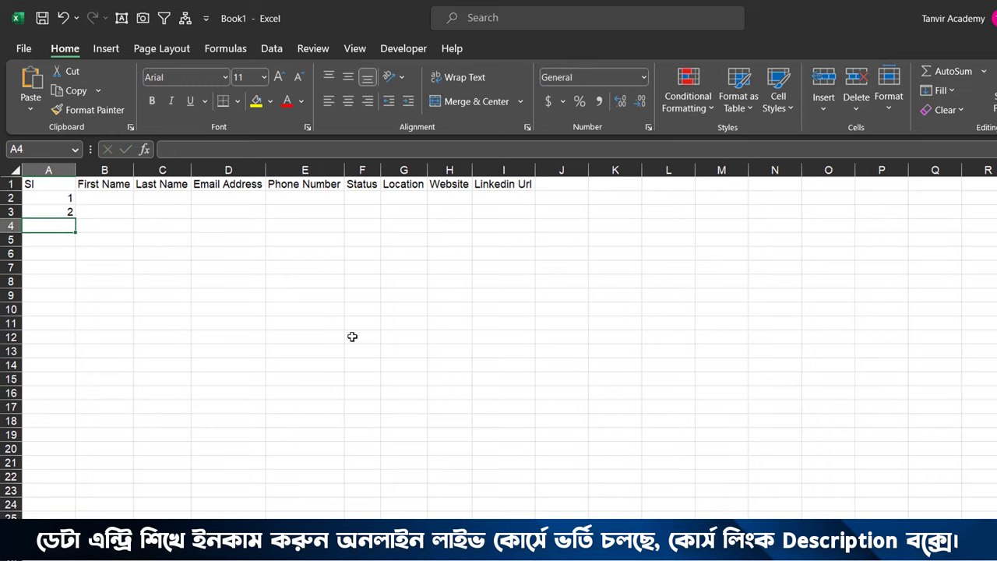
Extend the serial numbers down column A and give the table All Borders.
drag(63, 197, 72, 516)
mouse_move(32, 184)
mouse_down()
mouse_move(534, 197)
mouse_move(522, 529)
mouse_up()
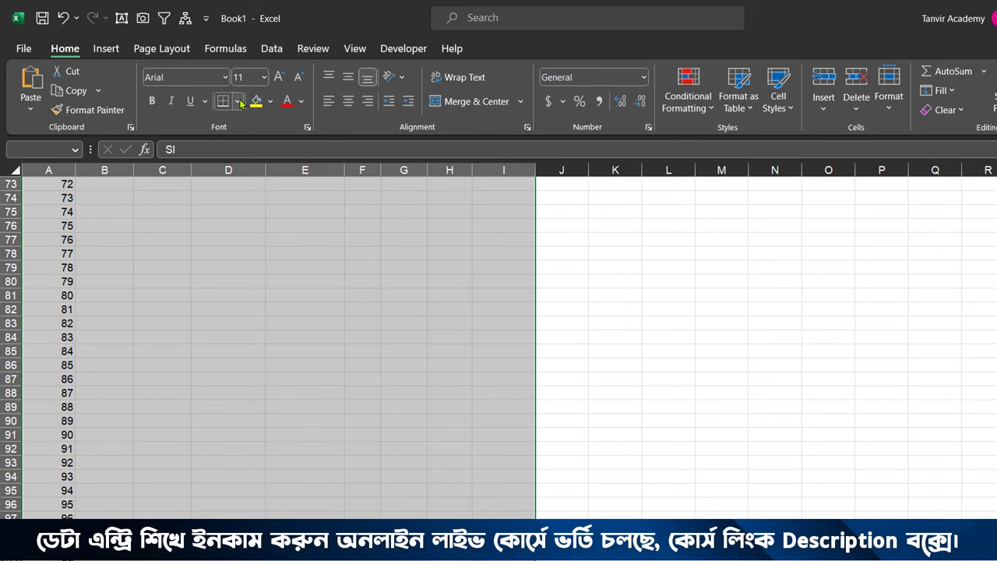
click(237, 100)
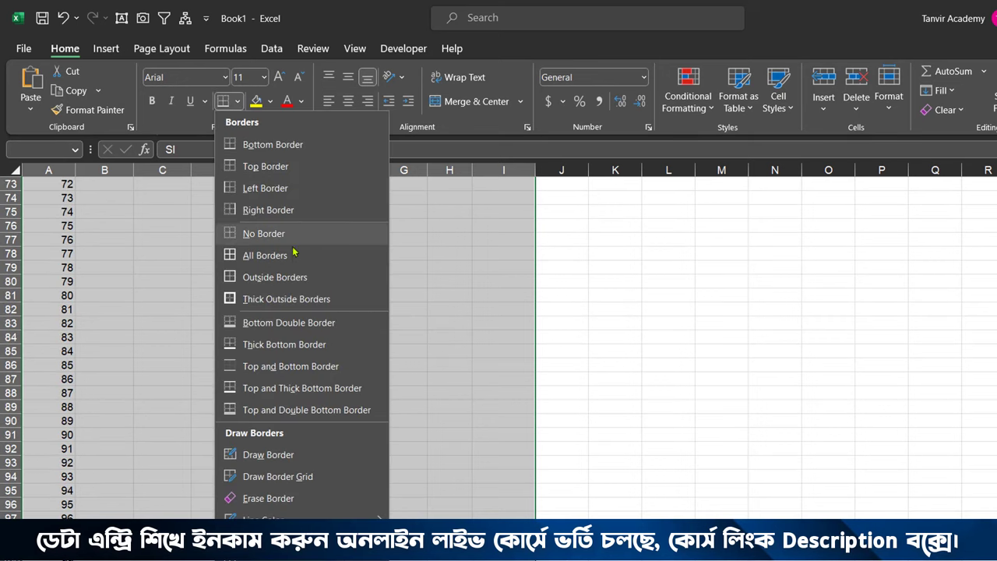
click(265, 255)
Fill the header row from Sl to Linkedin Url yellow.
key(ctrl+Home)
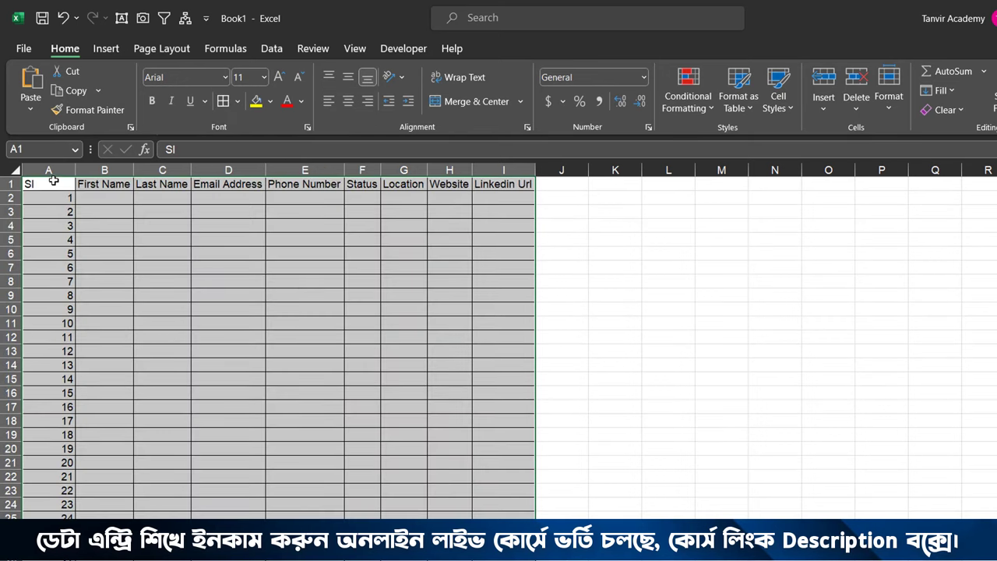
mouse_move(49, 184)
mouse_down()
mouse_move(480, 175)
mouse_move(506, 184)
mouse_up()
click(256, 100)
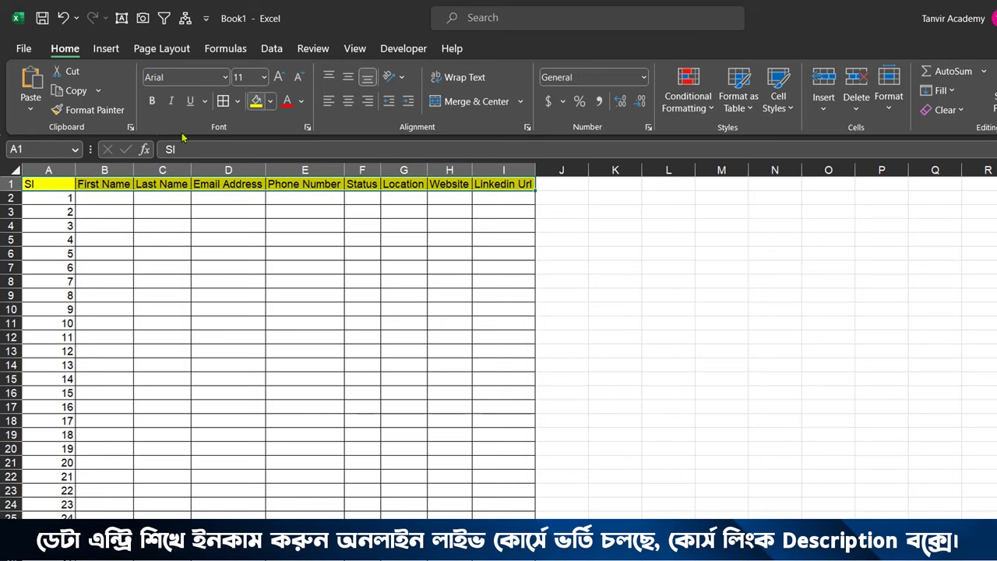
Narrow column A to fit and widen the name, email, phone and remaining columns.
double_click(74, 170)
click(132, 253)
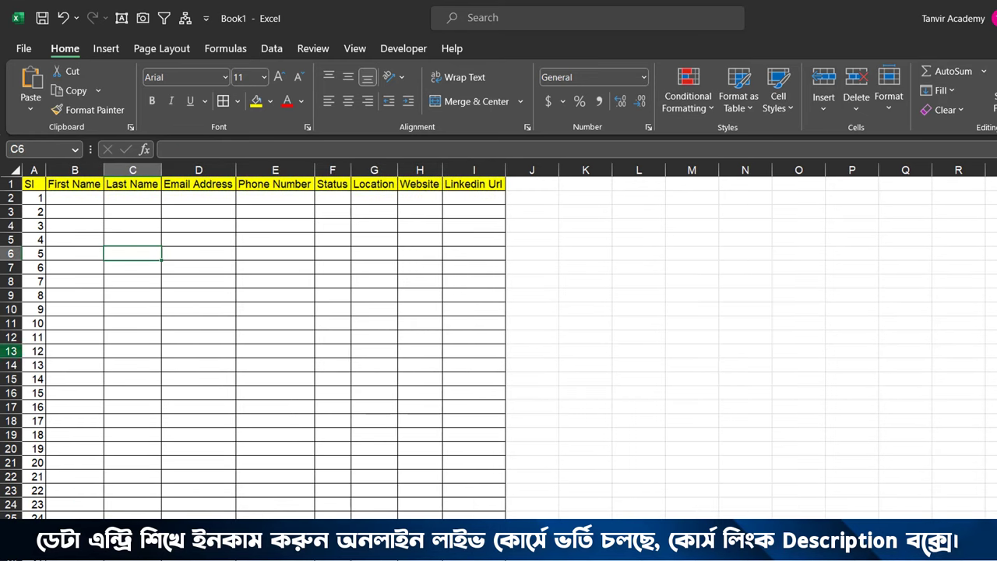
drag(76, 170, 190, 170)
click(257, 170)
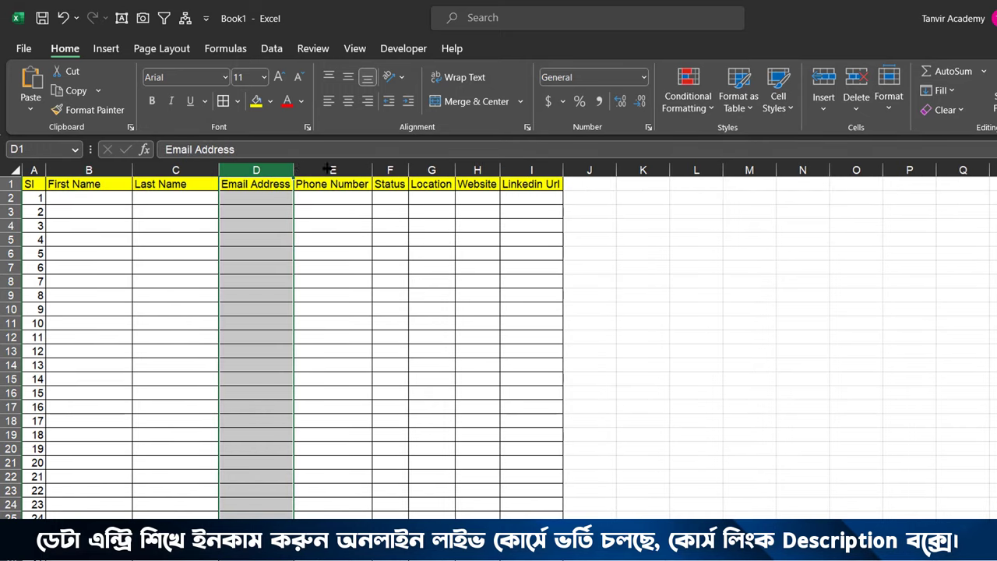
drag(293, 170, 356, 170)
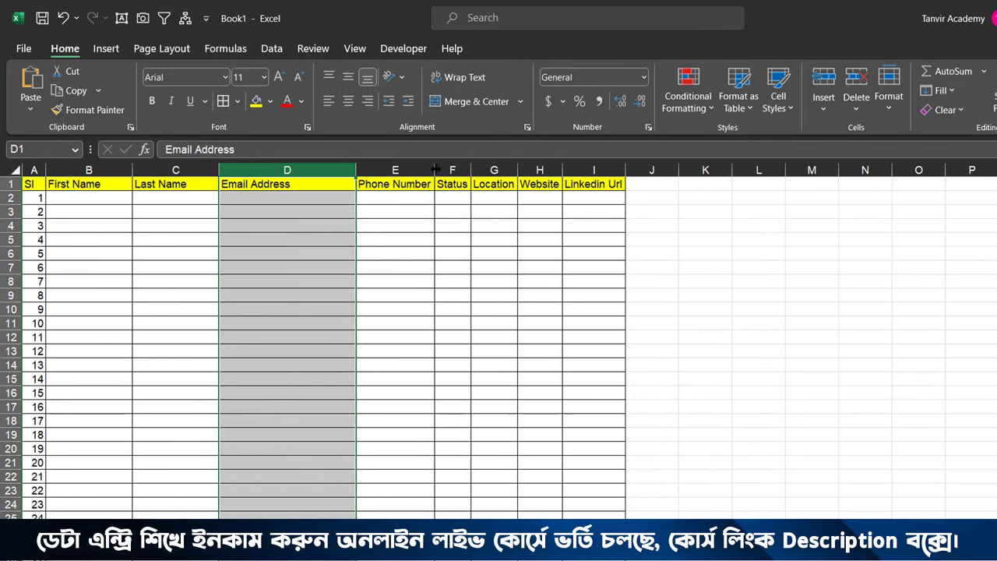
drag(435, 170, 790, 170)
click(471, 171)
click(752, 281)
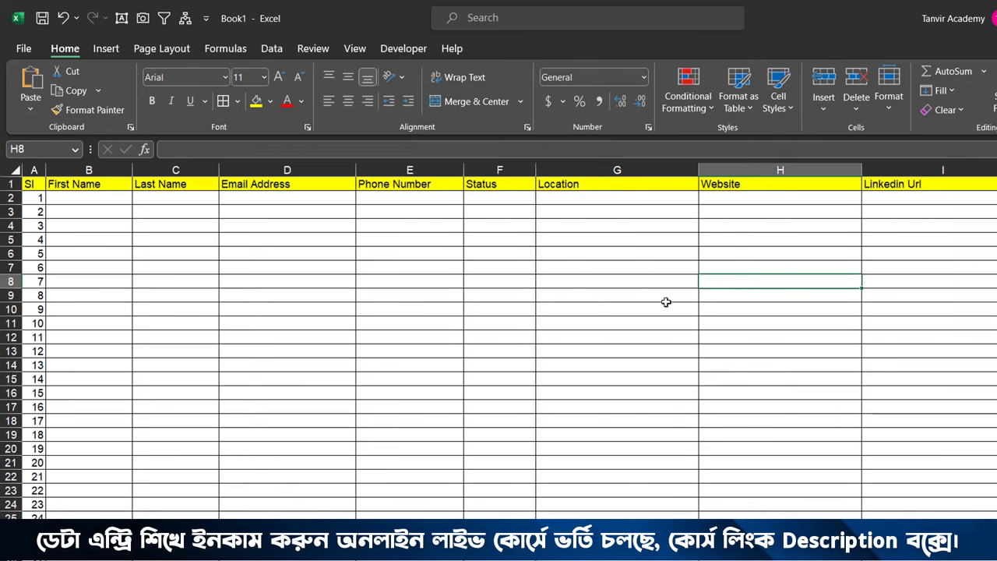
Centre the header labels across the whole header row.
drag(40, 186, 944, 177)
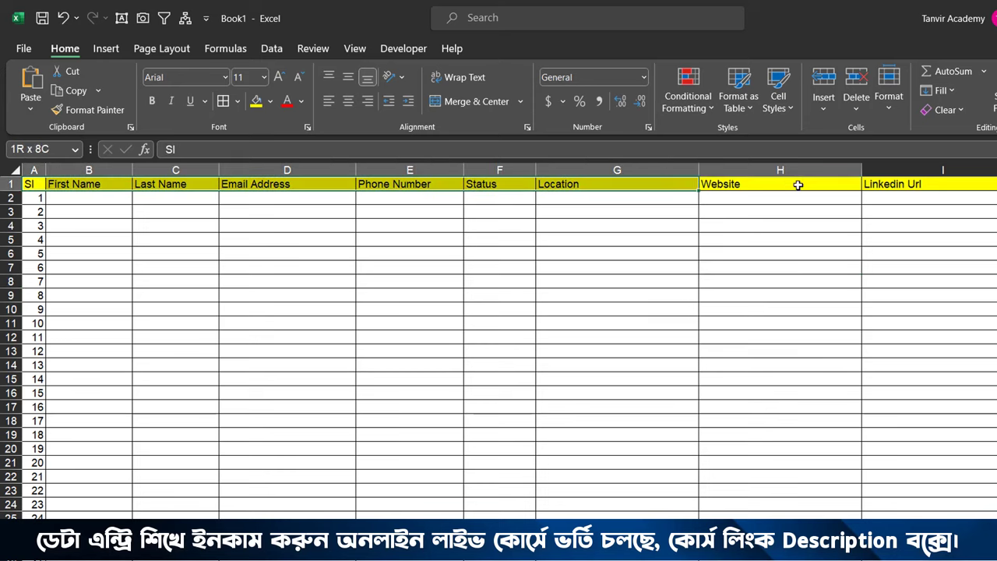
click(348, 102)
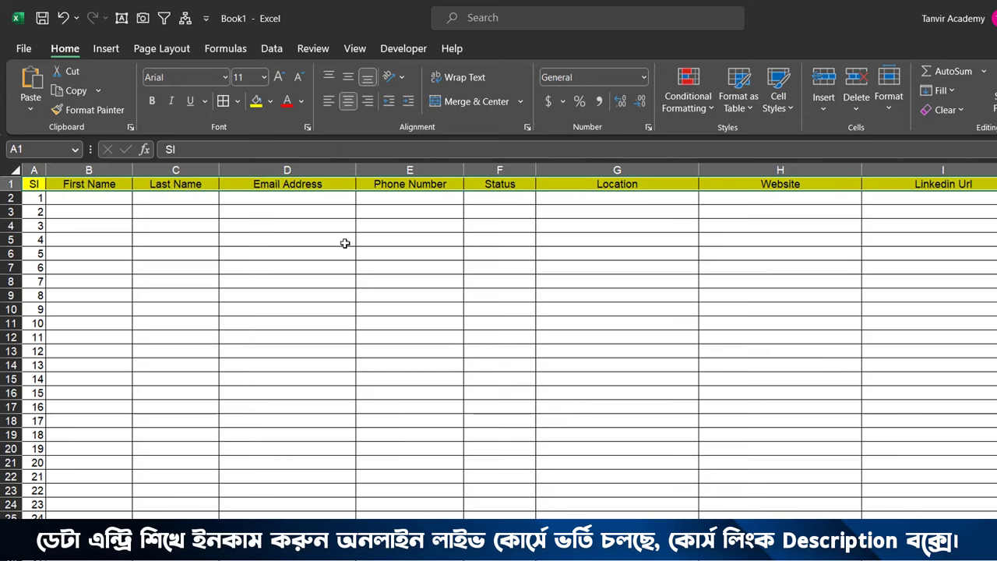
click(345, 240)
key(Down)
key(Down)
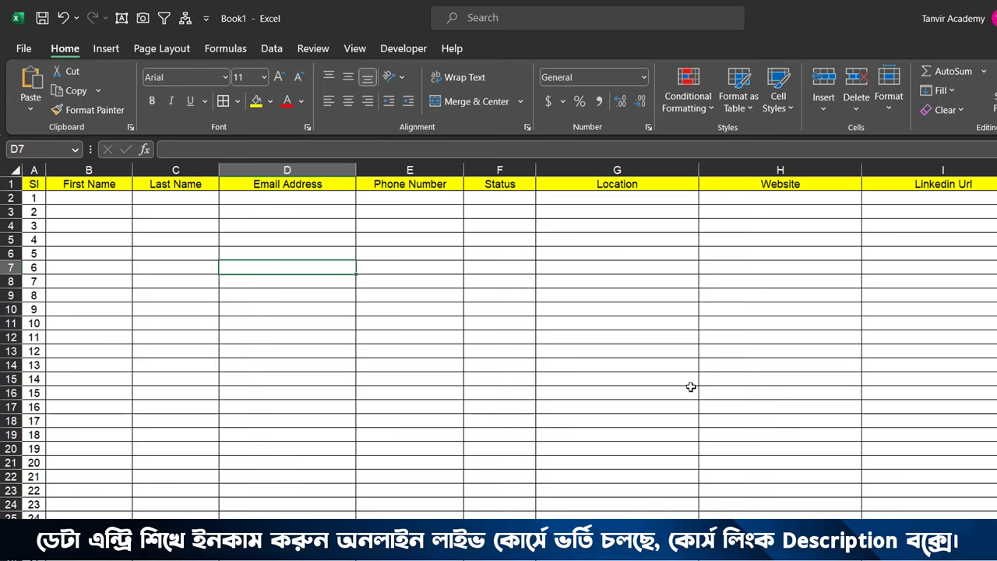
key(alt+Tab)
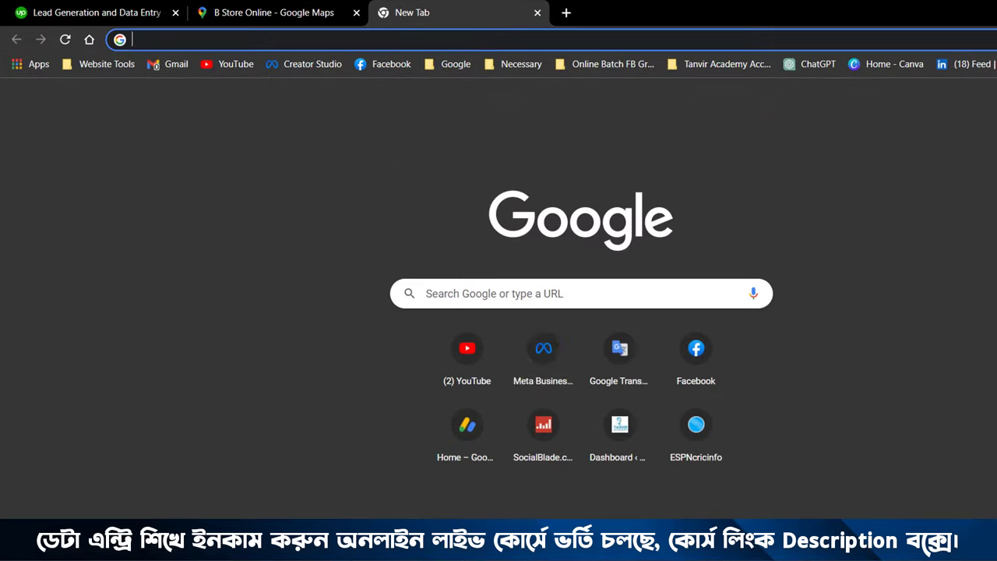
Search Google for 'e-commerce stores in uk london' and view the results on Maps.
click(565, 294)
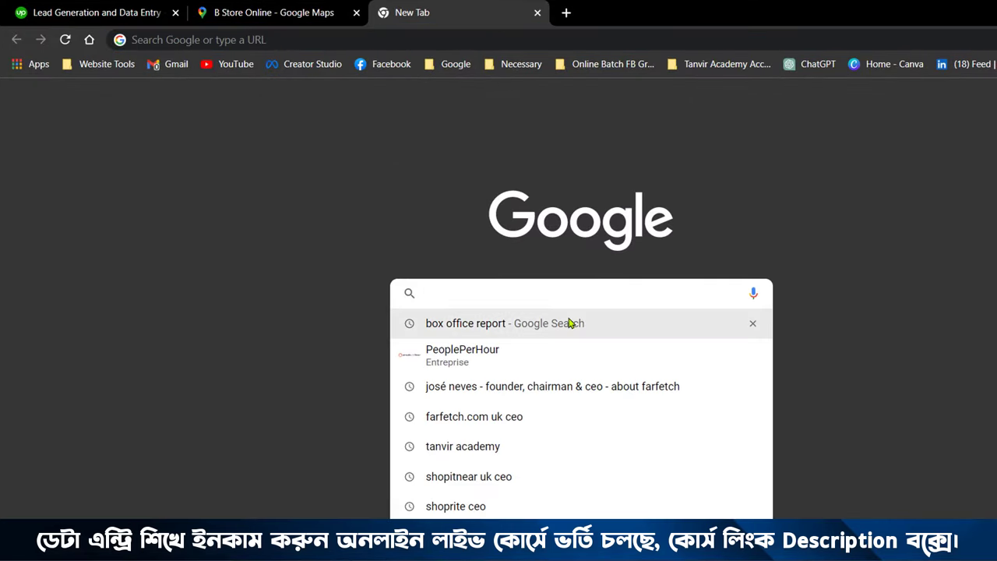
text(e)
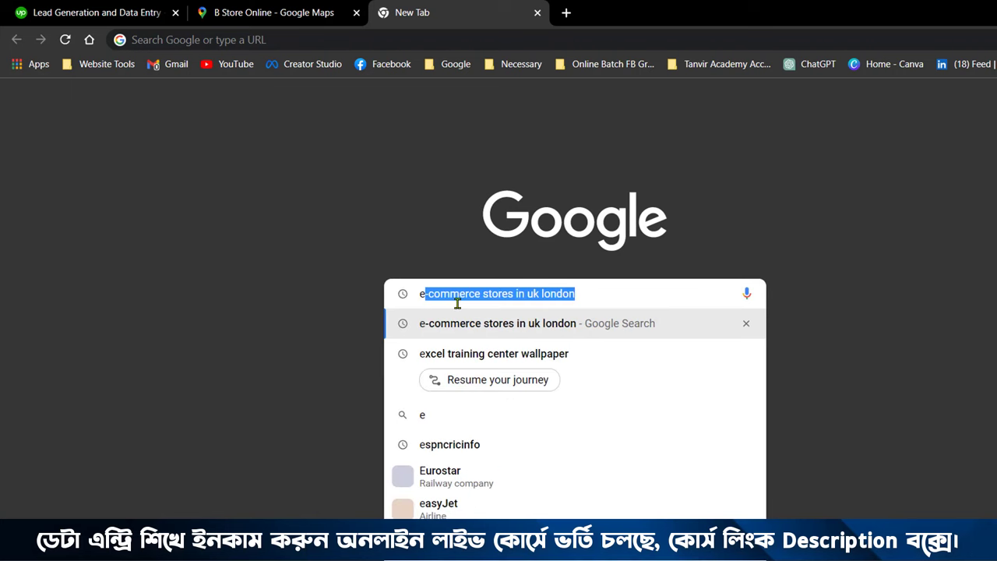
key(Return)
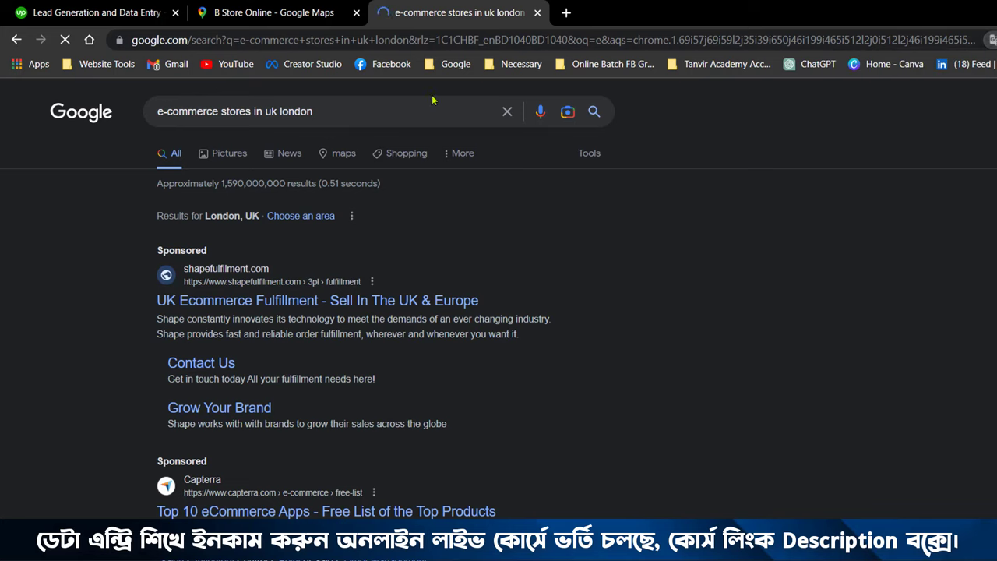
click(395, 110)
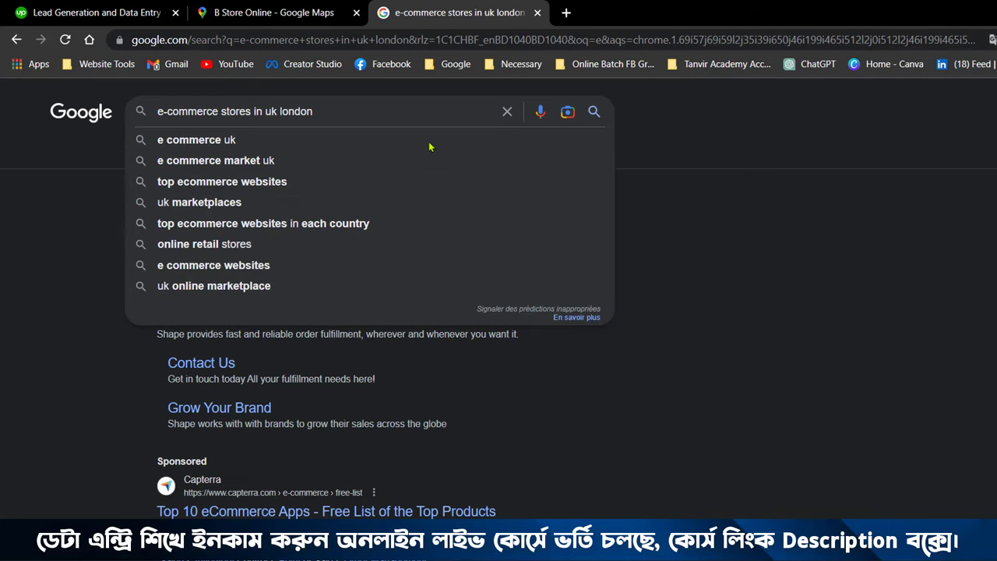
click(874, 121)
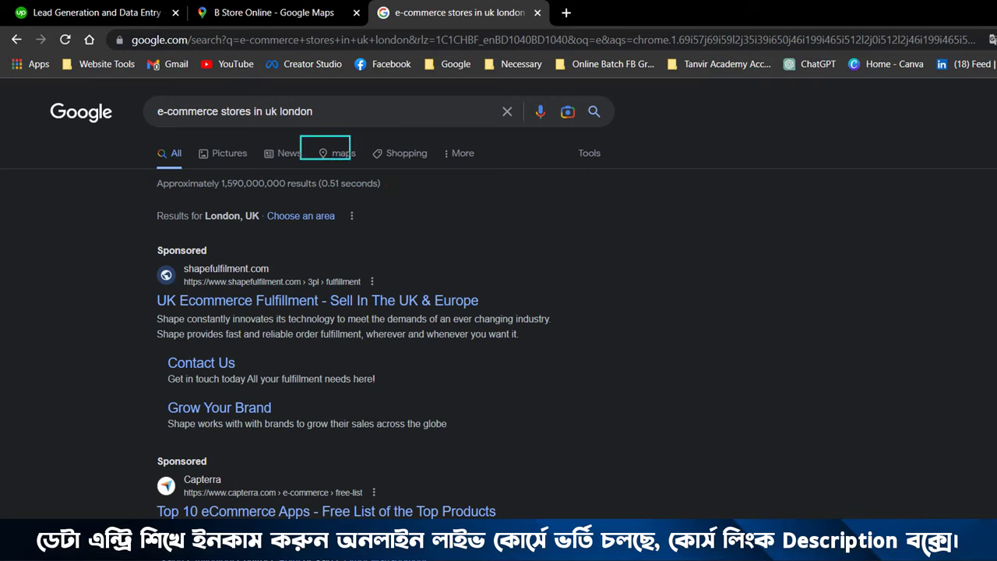
mouse_move(301, 135)
mouse_down()
mouse_move(362, 163)
mouse_move(421, 232)
mouse_up()
key(Escape)
click(332, 158)
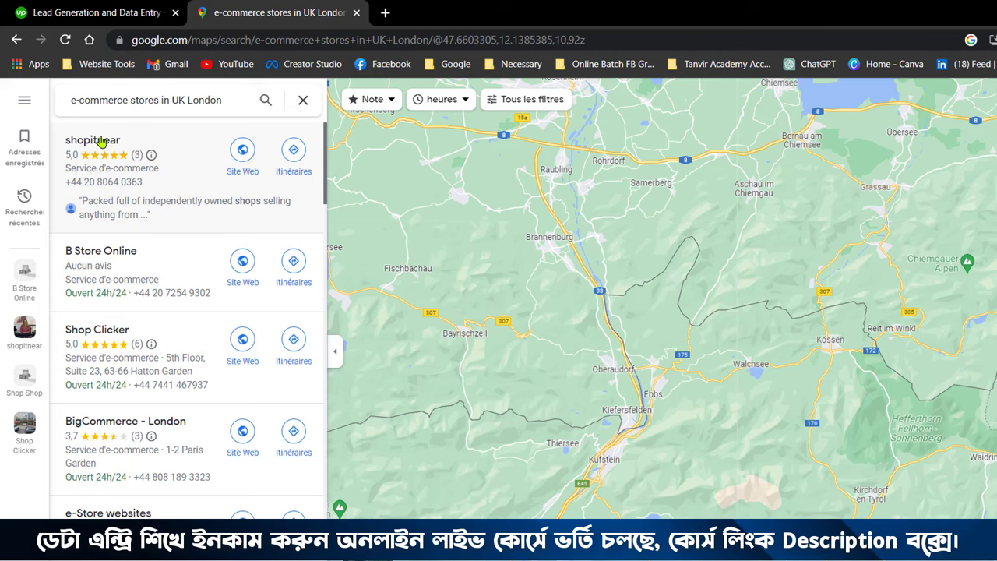
Open the shopitnear listing, visit its website and select its web address.
click(99, 166)
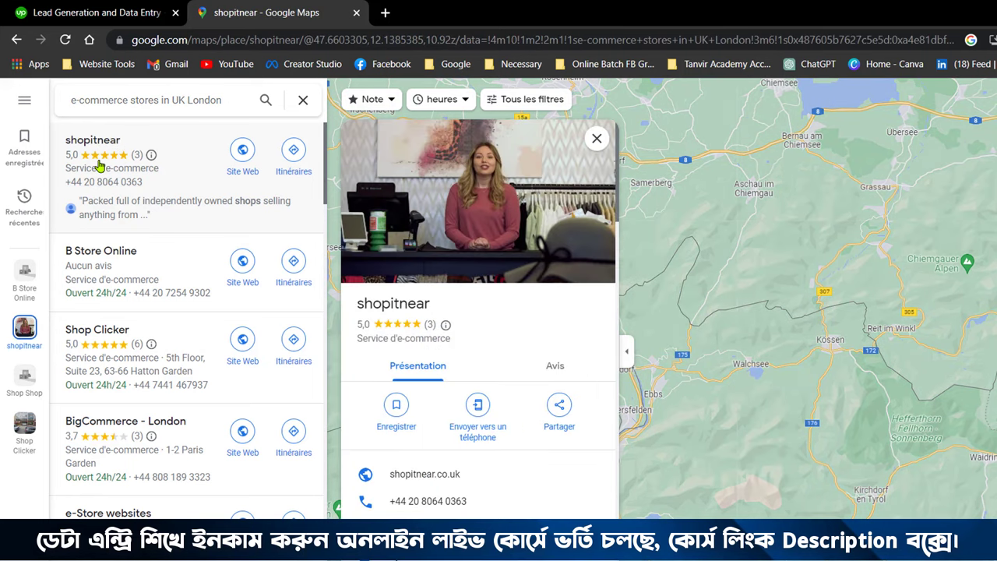
mouse_move(501, 502)
click(243, 149)
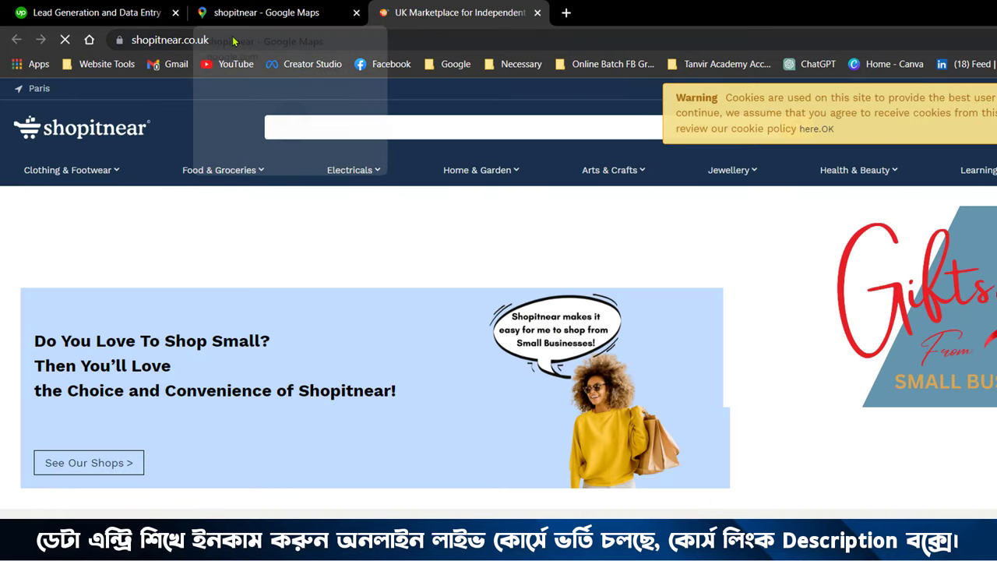
click(218, 39)
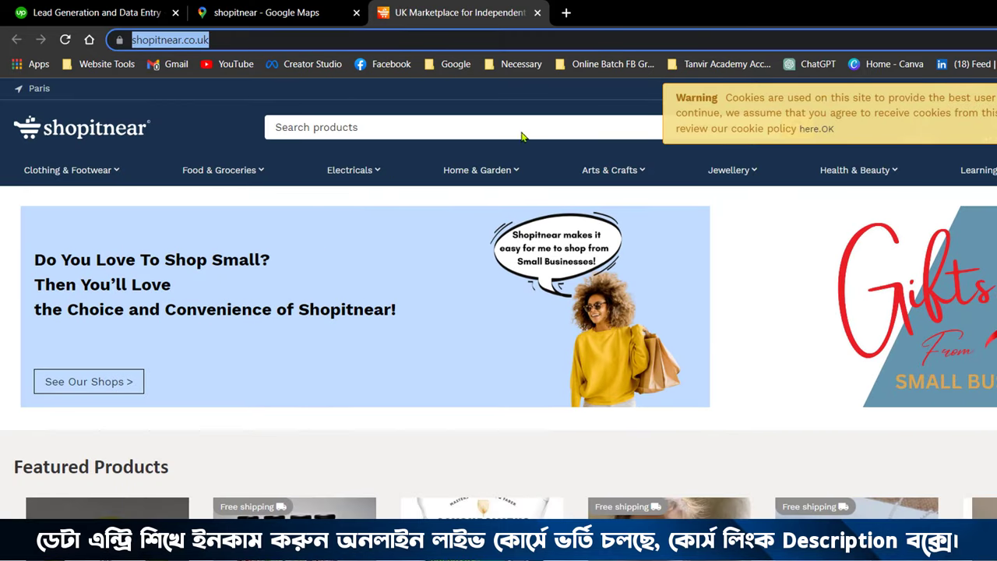
key(alt+Tab)
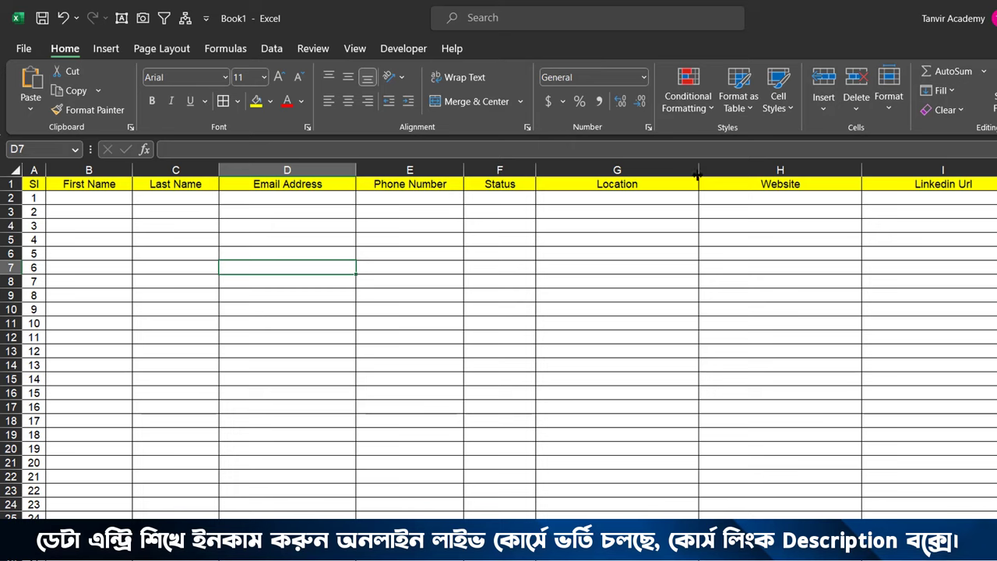
double_click(755, 201)
text(https://www.shopitnear.co.uk/)
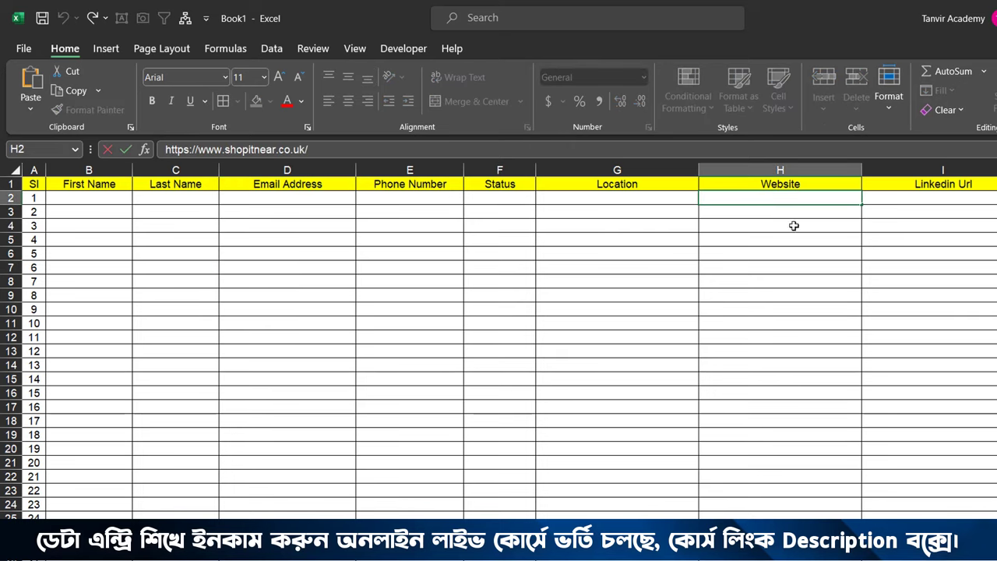
click(901, 197)
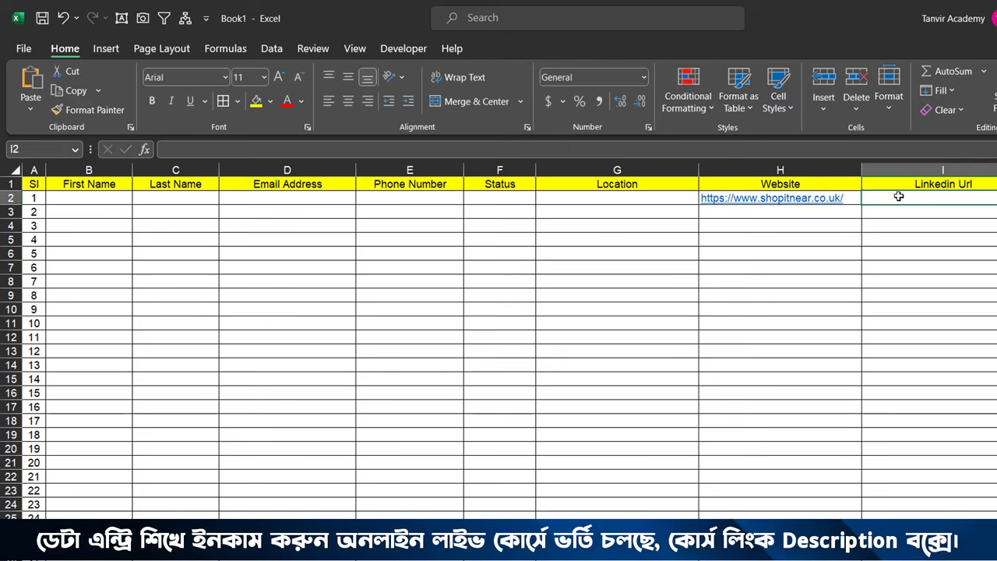
Select 'shopitnear' from the site's address and open a new browser tab.
key(alt+Tab)
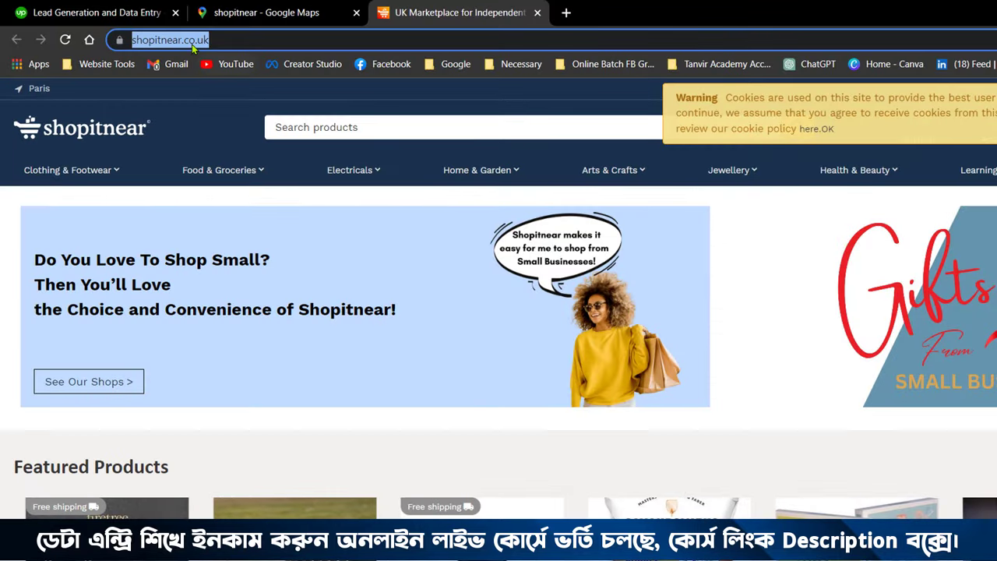
click(174, 43)
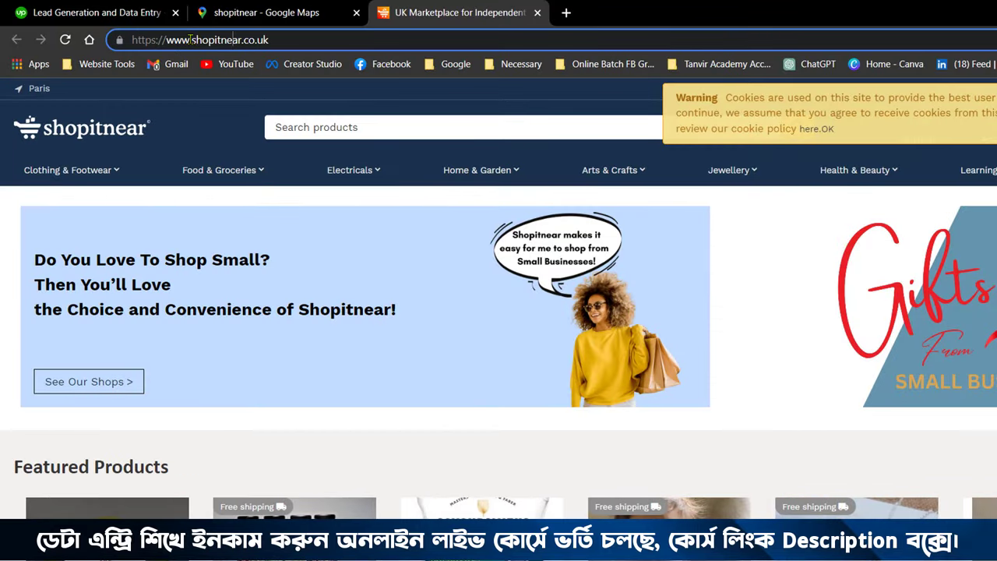
drag(190, 39, 243, 40)
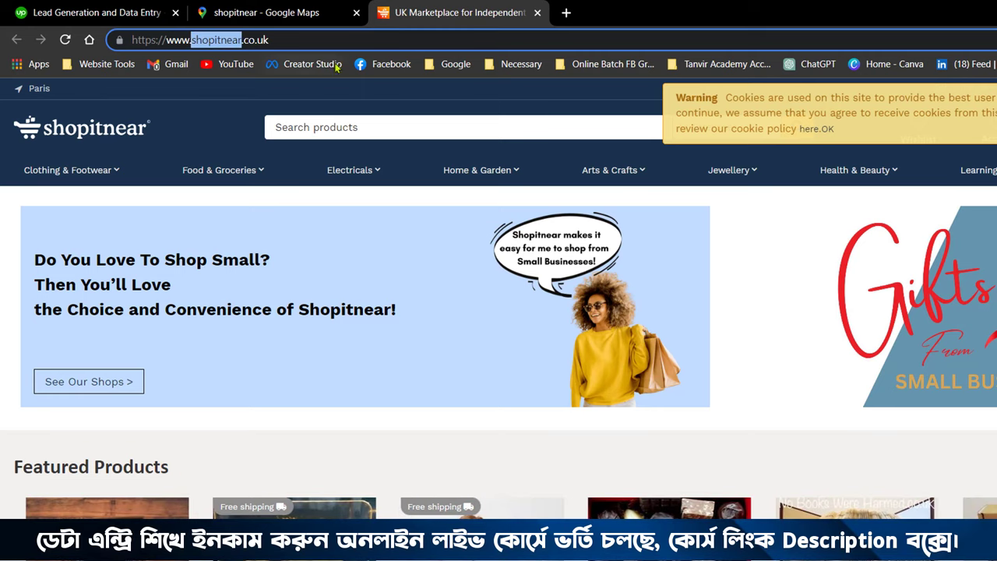
click(567, 13)
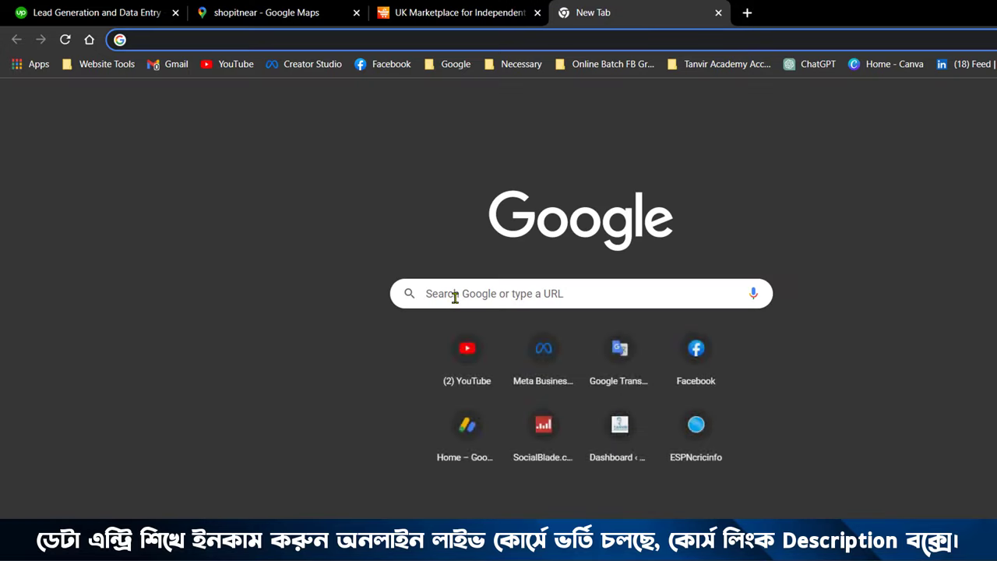
Search Google for 'shopitnear uk ceo' and open the director's LinkedIn profile.
click(455, 293)
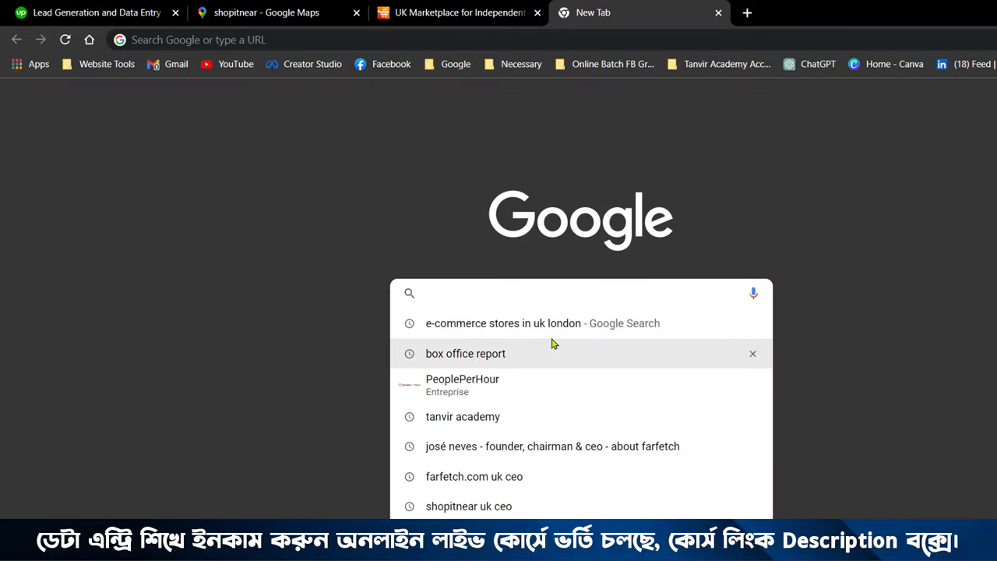
text(shopitnear)
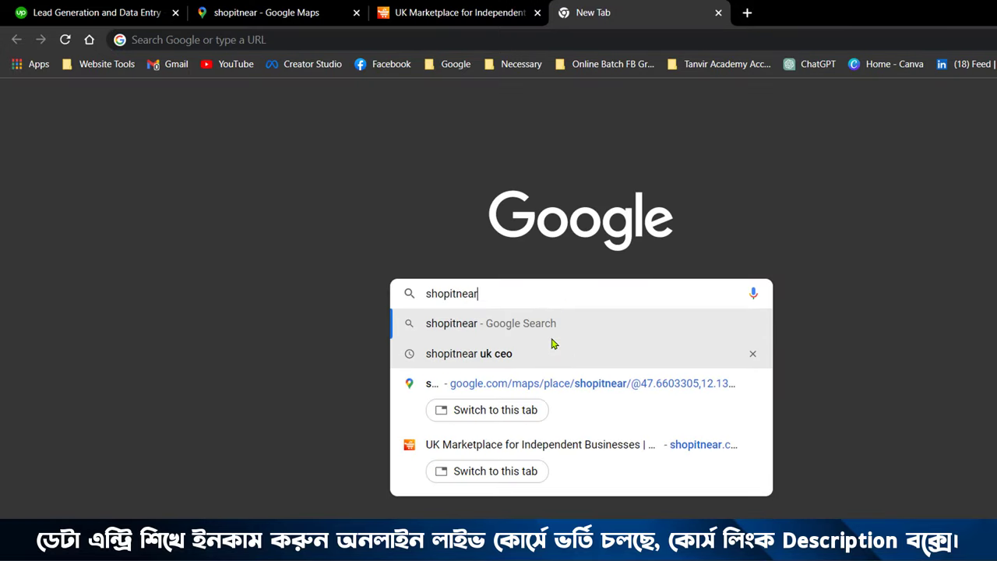
click(503, 354)
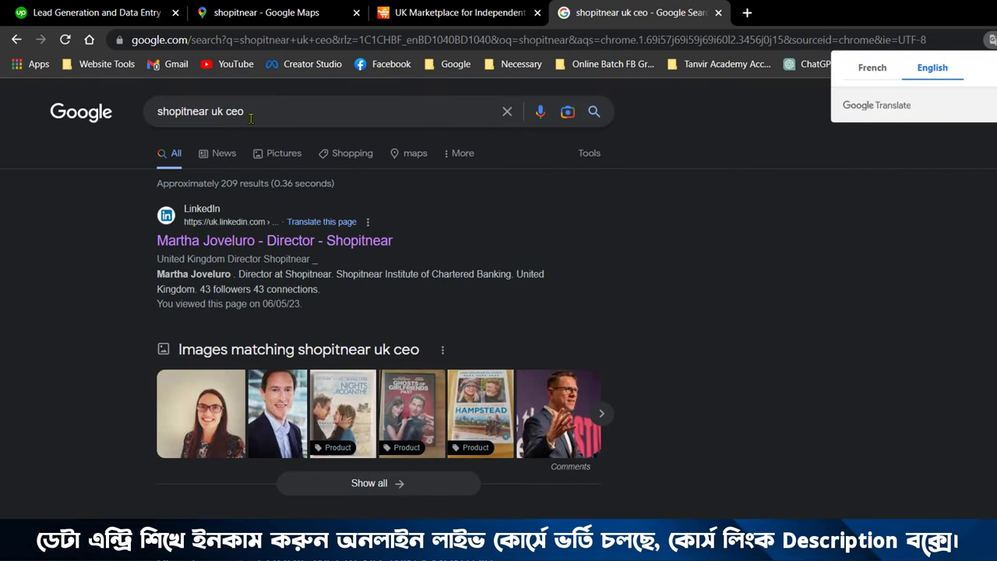
click(252, 114)
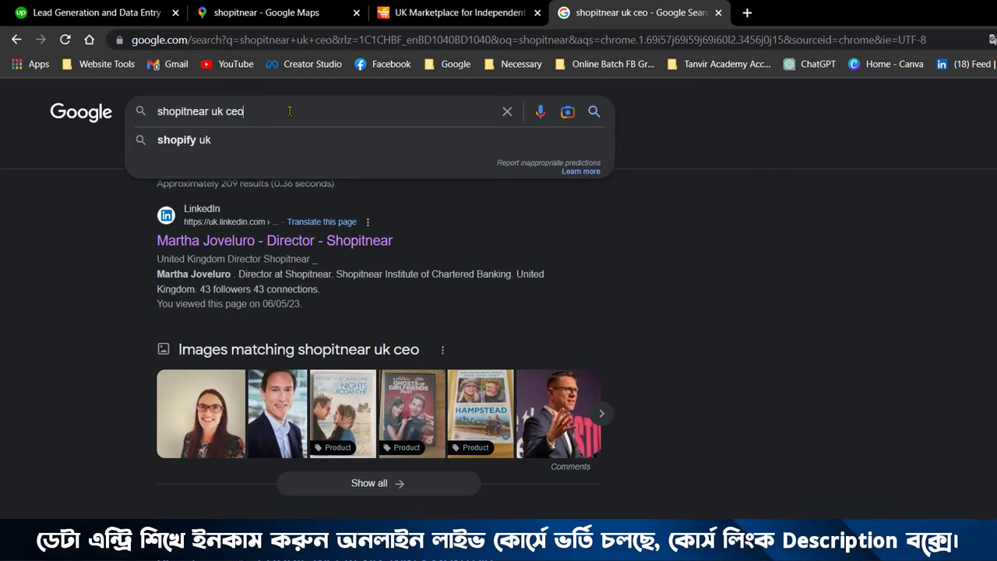
click(756, 147)
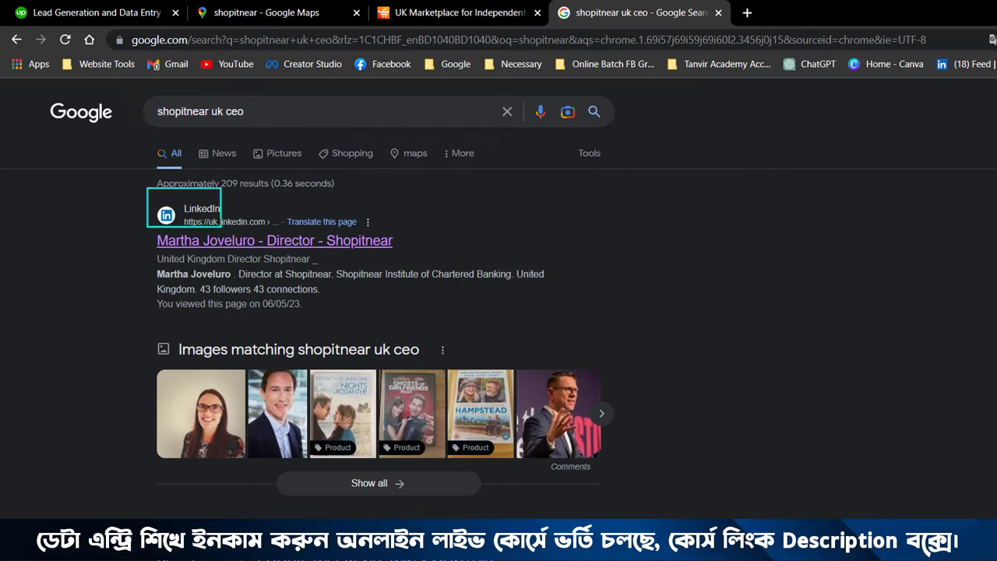
click(271, 240)
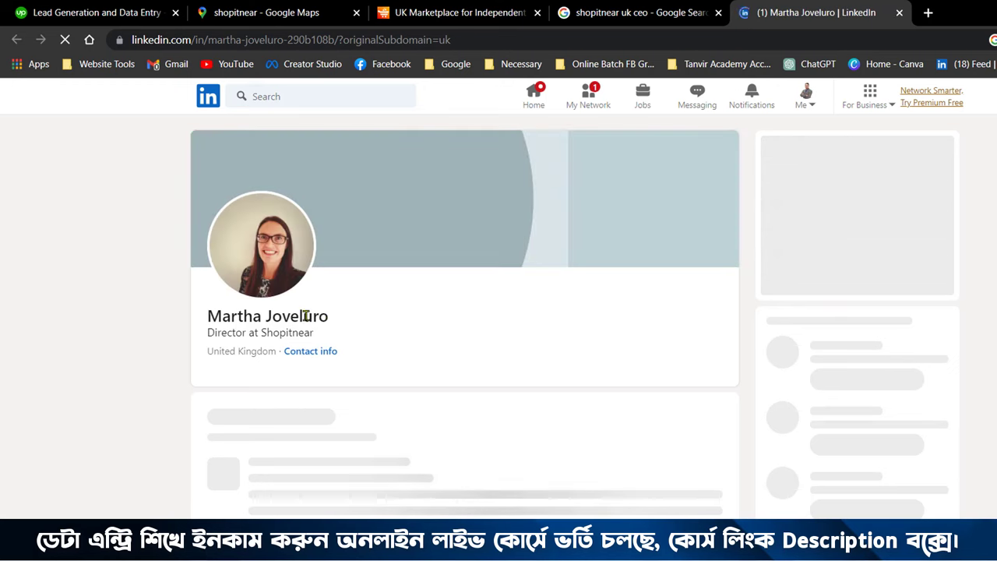
Enter the director's first name from the LinkedIn profile into cell B2.
double_click(256, 317)
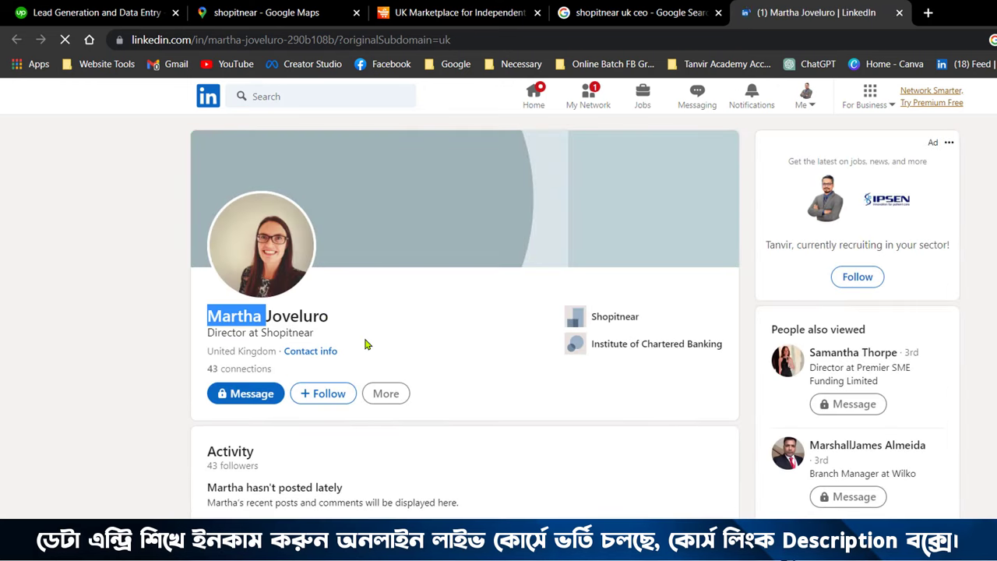
key(alt+Tab)
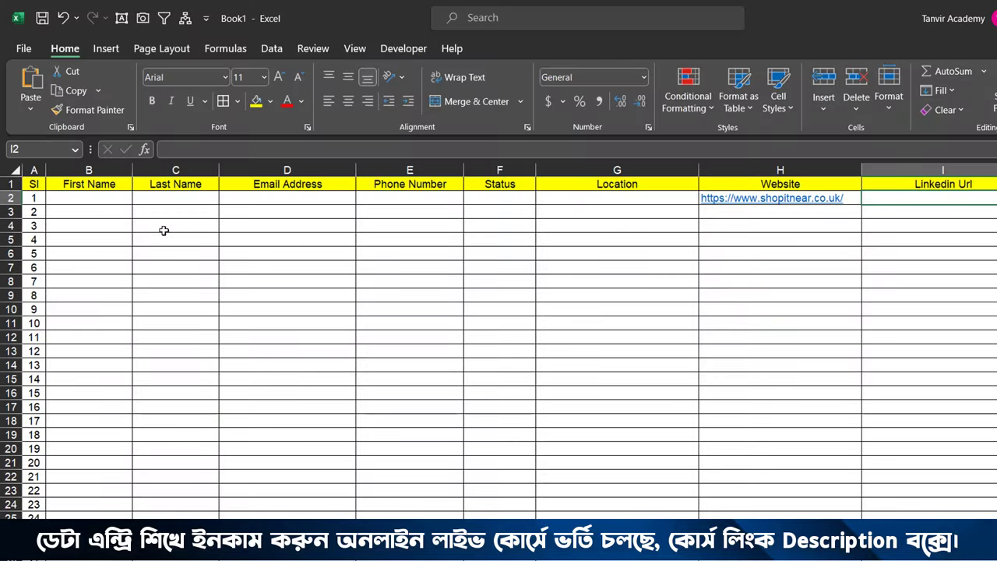
click(106, 191)
click(112, 201)
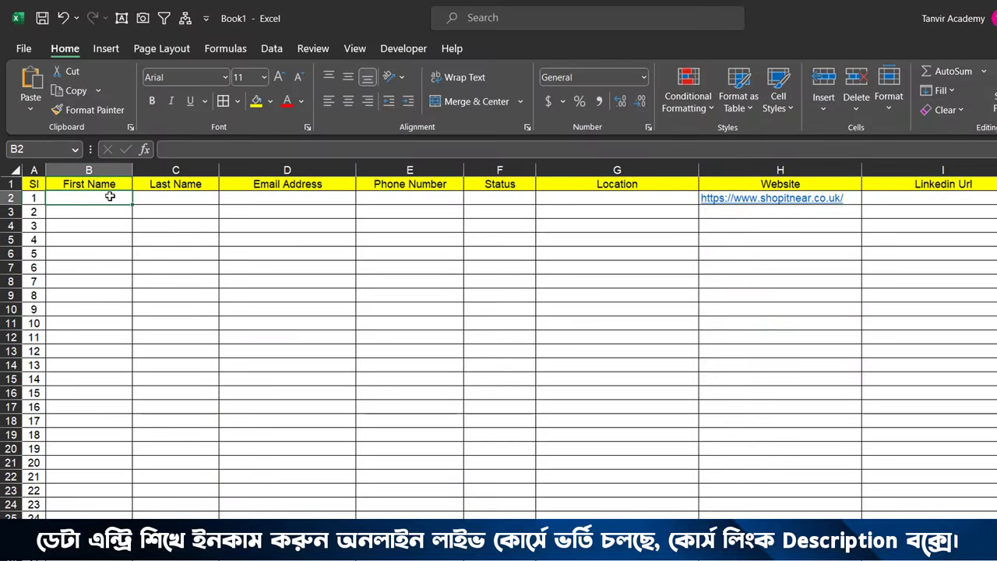
text(Martha)
key(Tab)
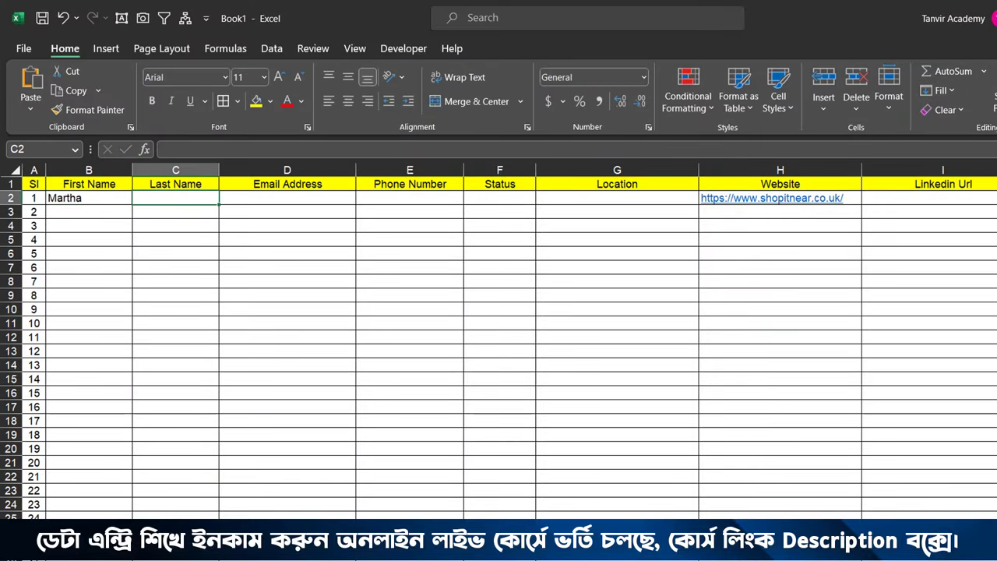
Copy the director's surname from the profile and paste it into C2.
key(alt+Tab)
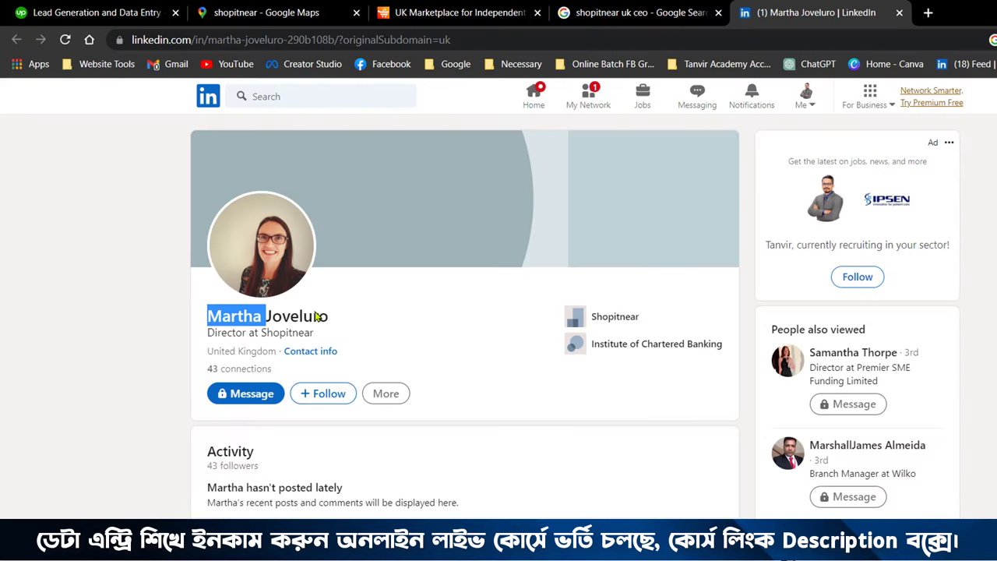
double_click(313, 312)
key(ctrl+c)
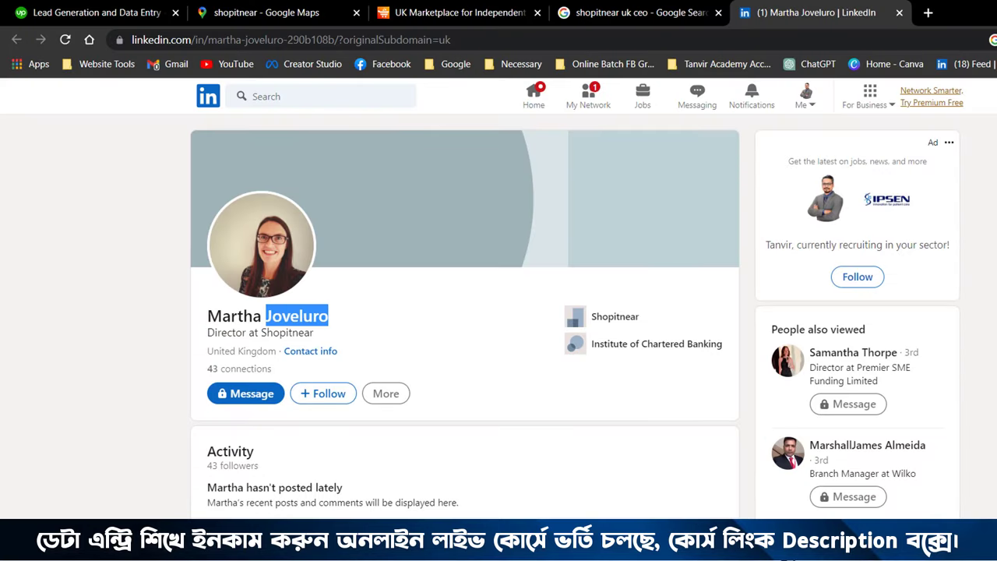
key(alt+Tab)
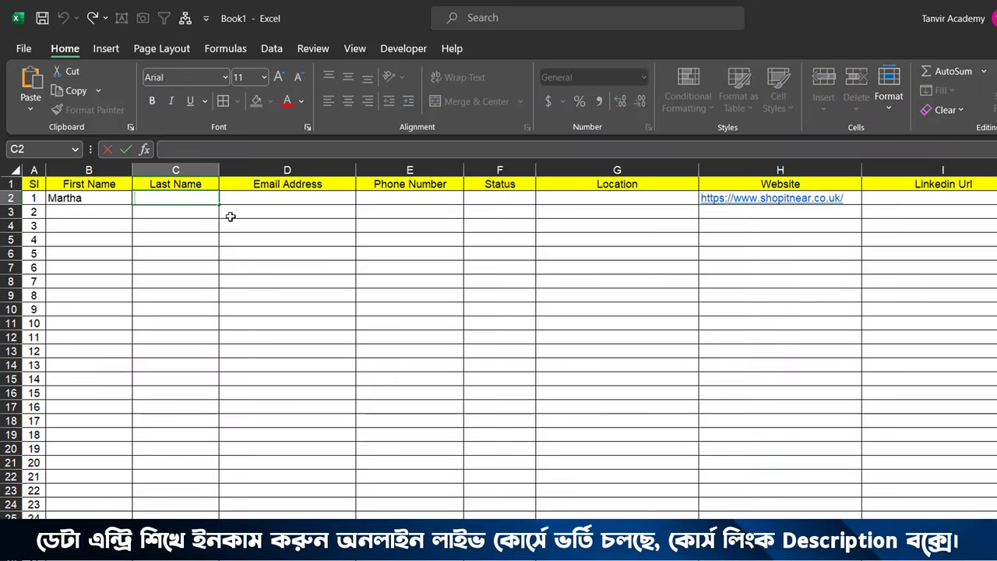
key(ctrl+v)
Copy the LinkedIn profile's web address from the address bar.
key(alt+Tab)
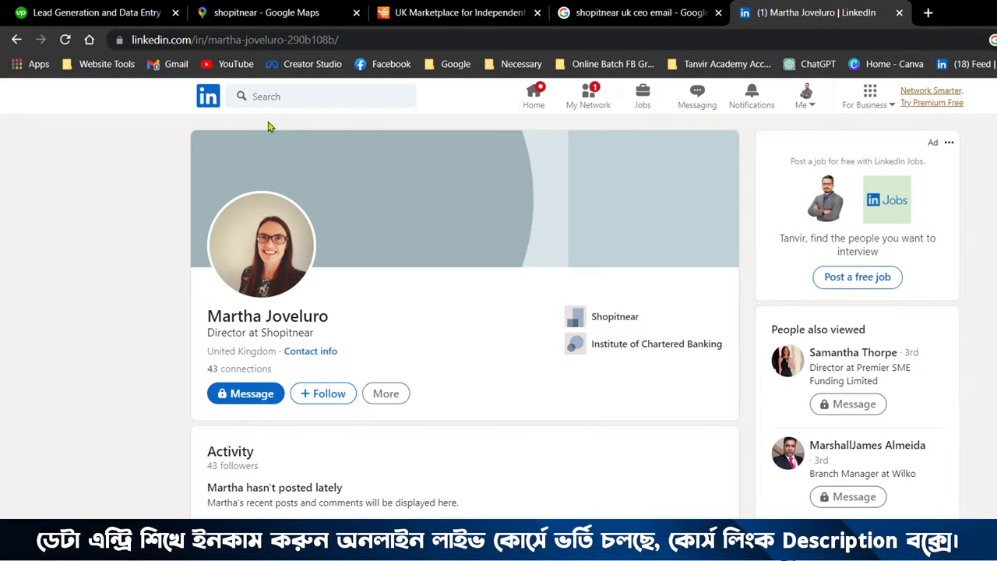
click(343, 40)
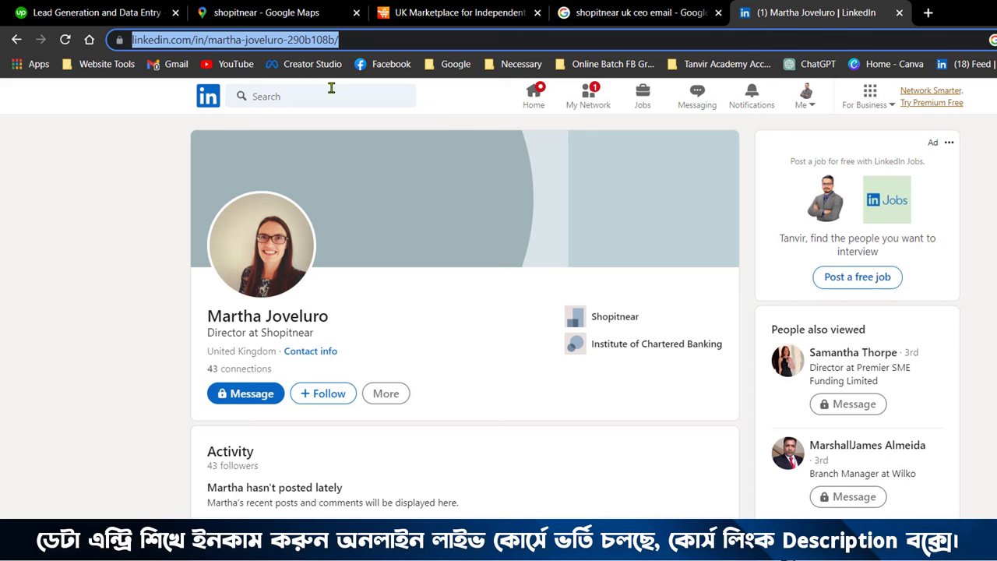
key(alt+Tab)
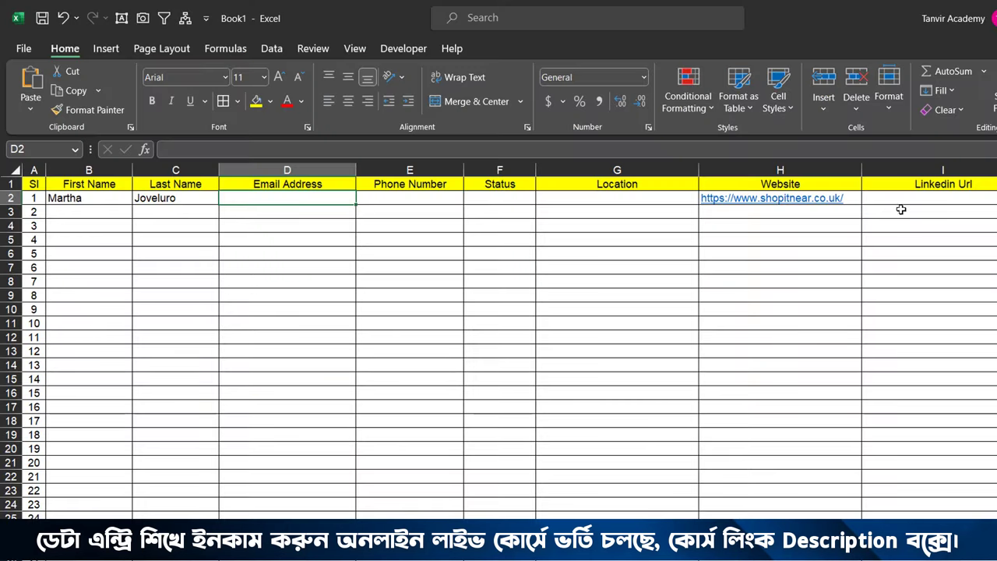
Paste the director's LinkedIn profile URL into I2 and bring the shopitnear.co.uk site back up.
click(926, 207)
key(ctrl+v)
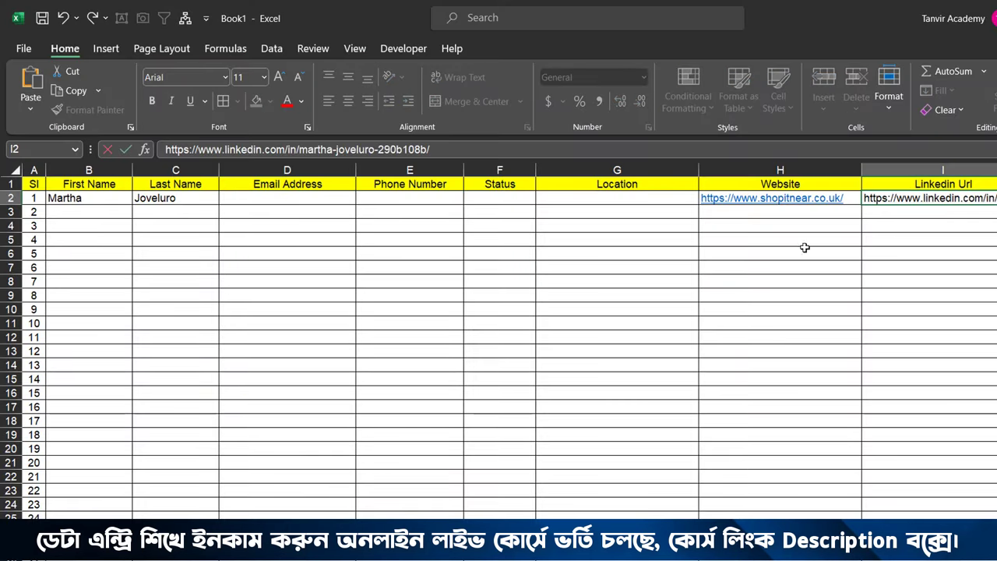
click(615, 200)
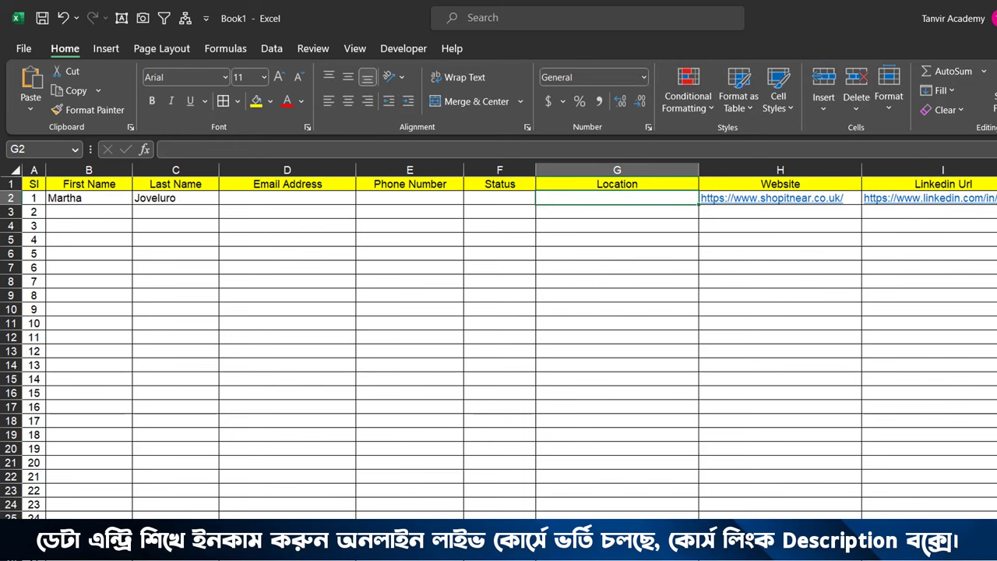
key(alt+Tab)
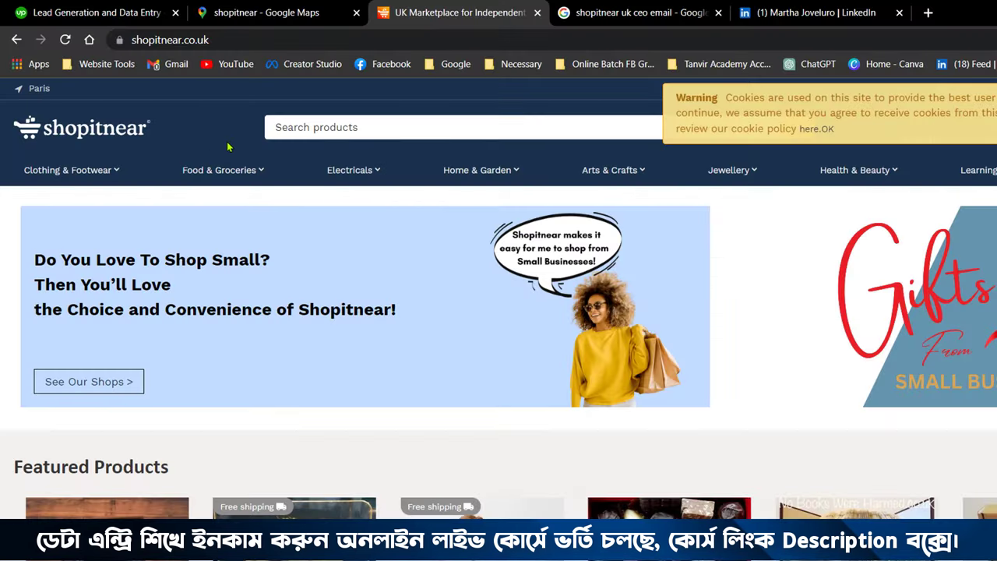
Open Shopitnear's Contact us page from the footer and locate the company address.
scroll(330, 341, down, 4)
scroll(329, 340, up, 4)
scroll(331, 338, down, 3)
scroll(345, 354, down, 5)
scroll(347, 355, down, 5)
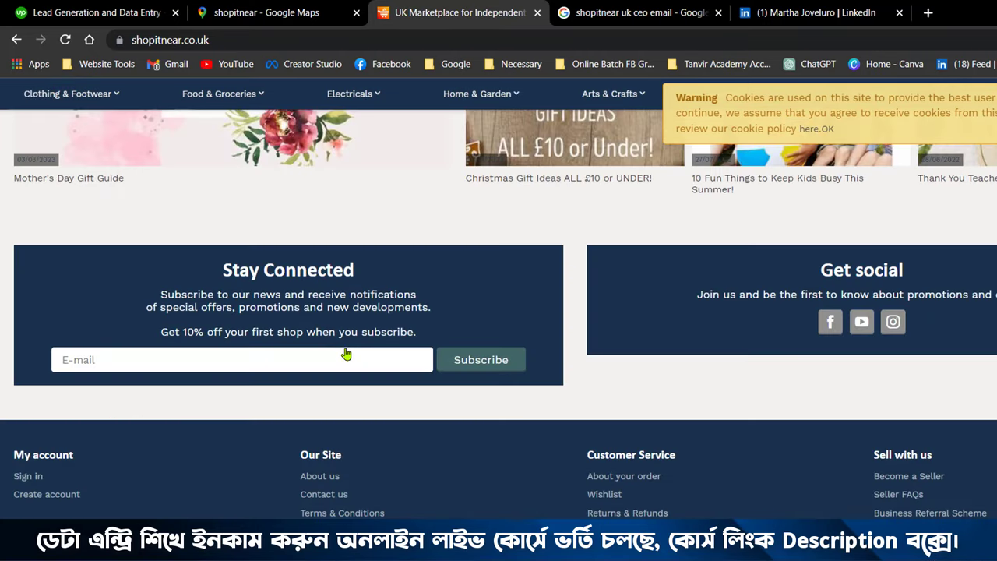
click(324, 493)
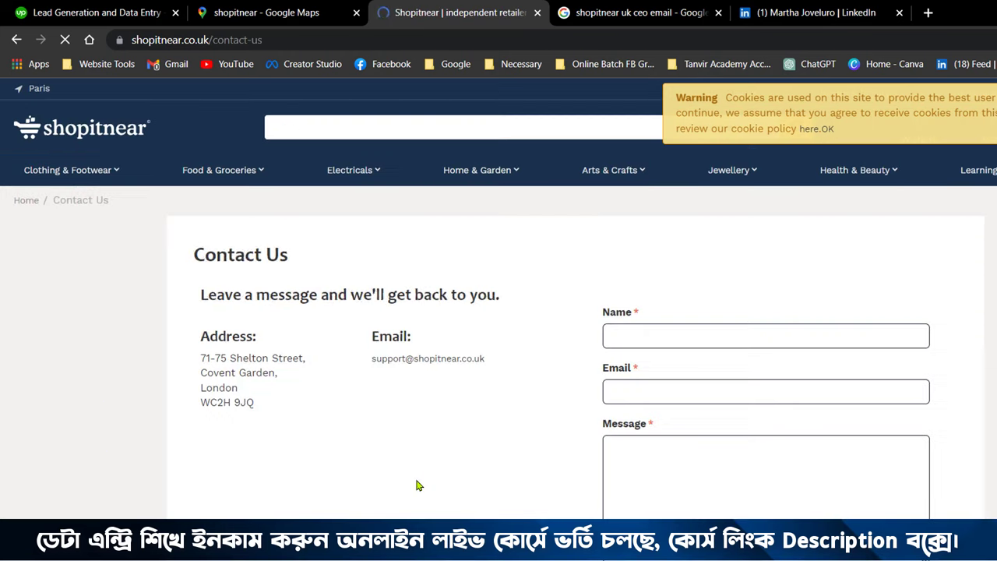
drag(204, 359, 255, 402)
click(205, 358)
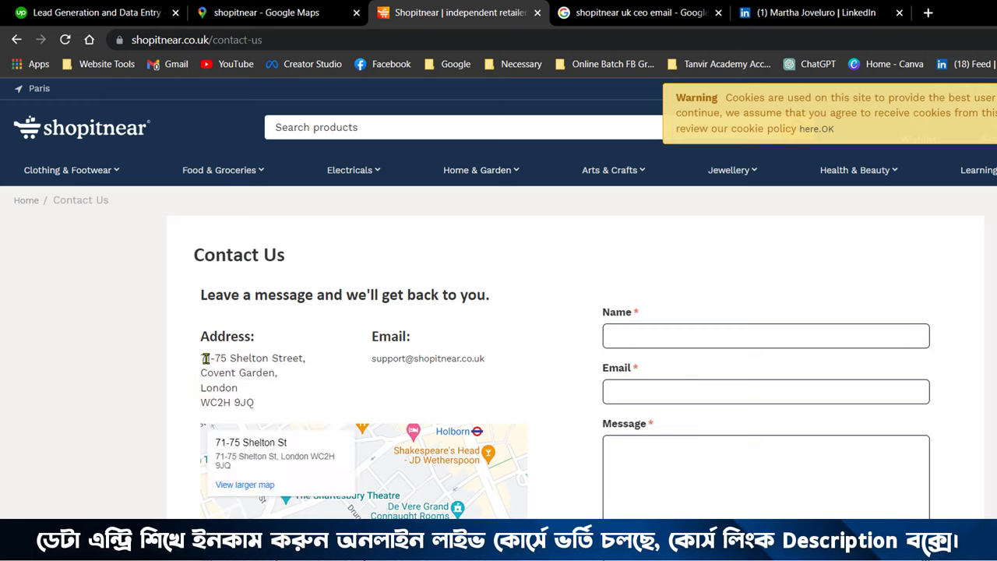
drag(200, 357, 250, 402)
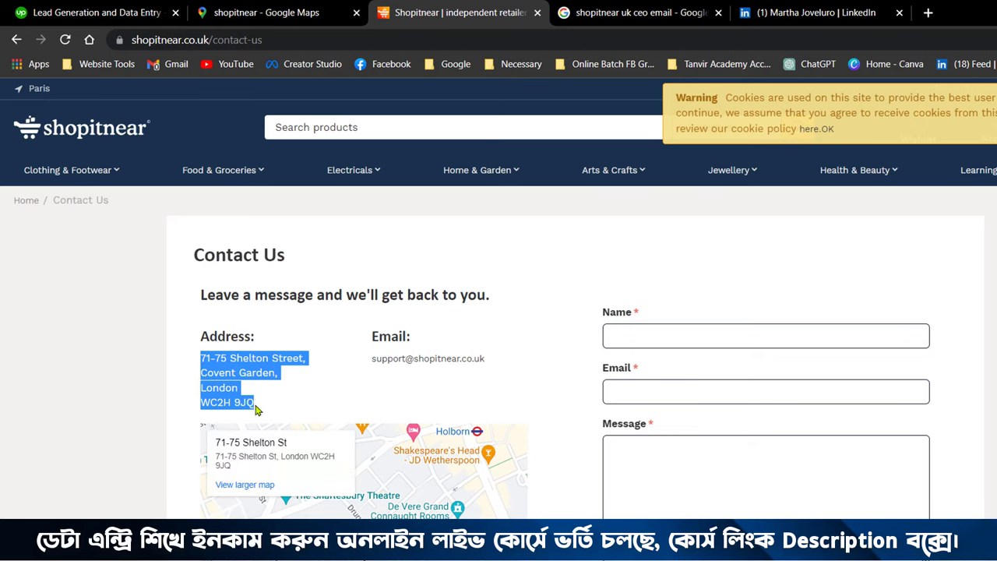
click(347, 388)
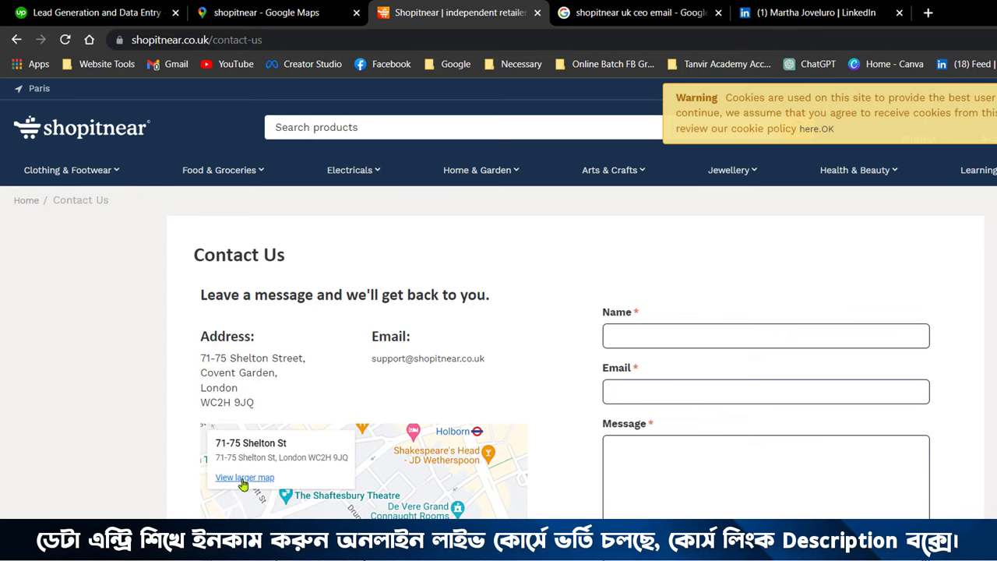
Copy the company's full address from the larger Google map and return to Excel.
scroll(244, 467, down, 3)
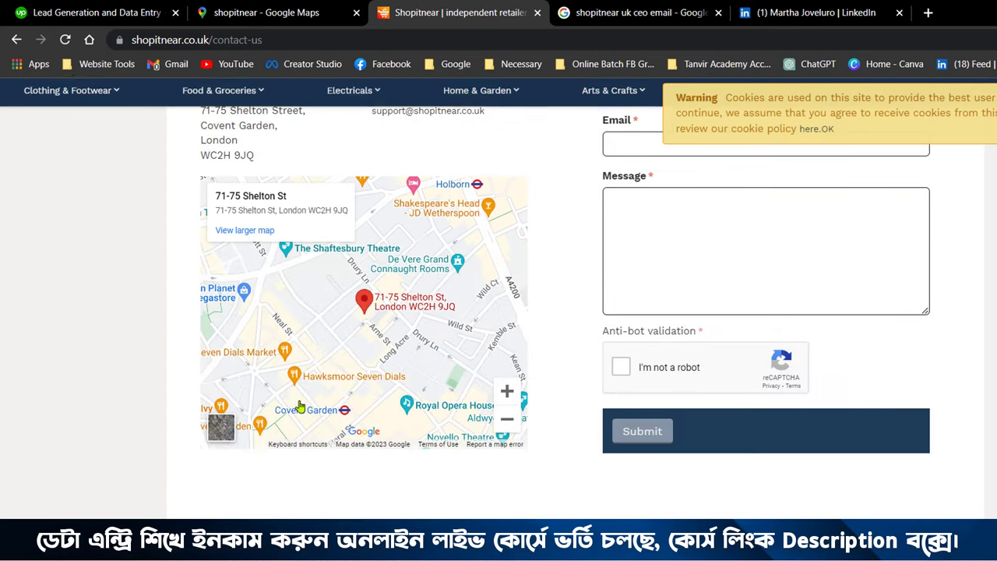
scroll(257, 321, up, 1)
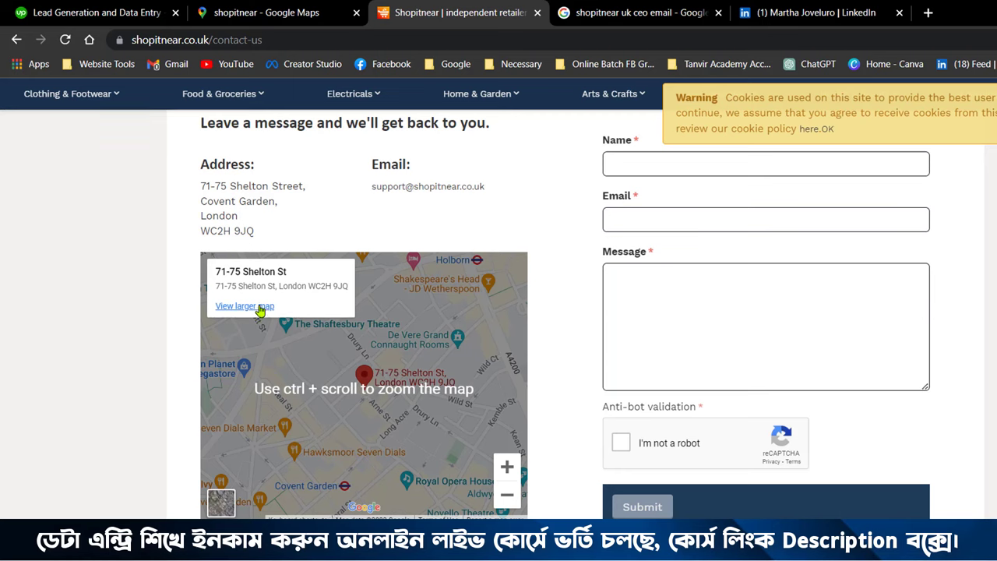
click(261, 310)
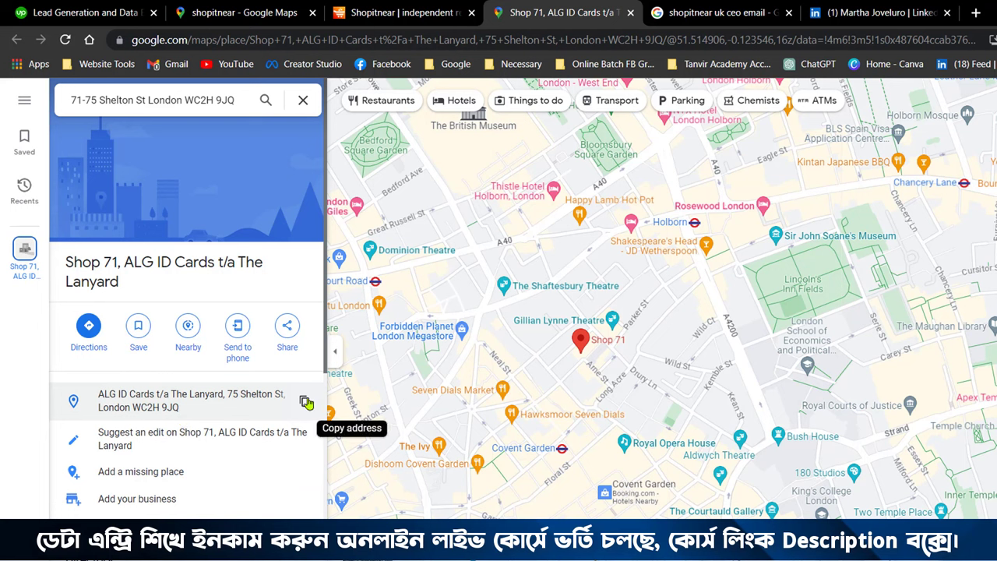
click(306, 402)
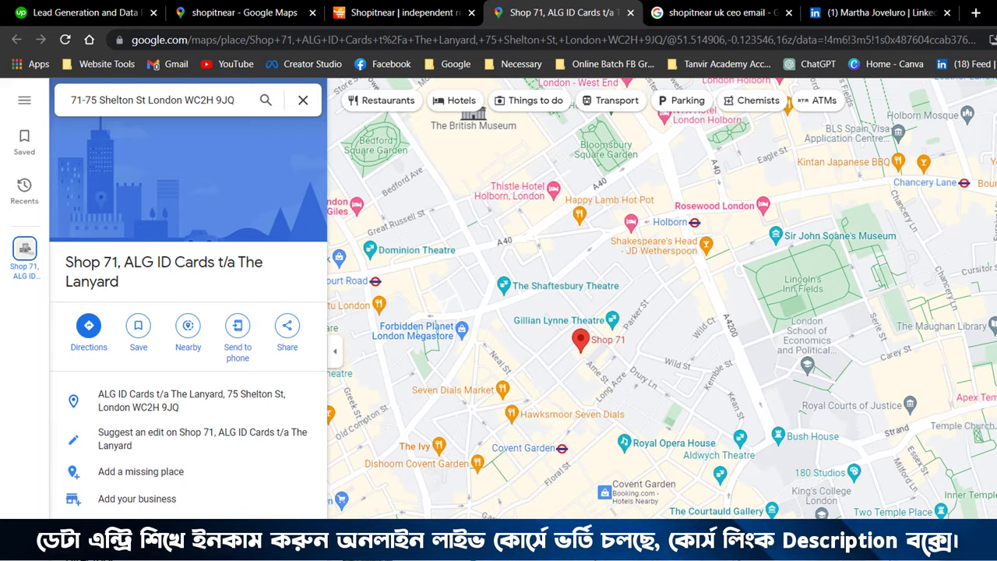
key(alt+Tab)
Paste the shop's address into G2, autofit column G, and left-align columns B and C.
double_click(657, 198)
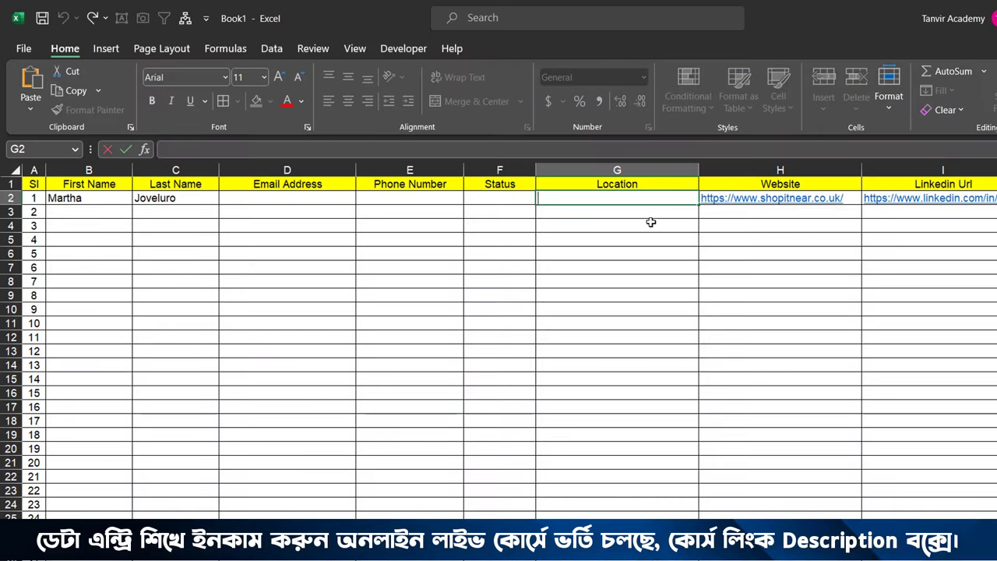
key(ctrl+v)
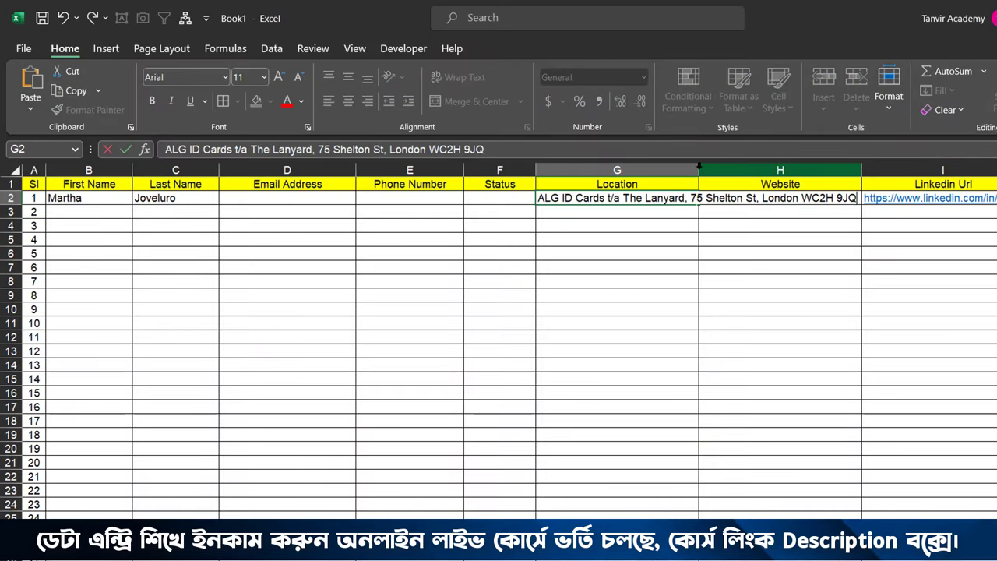
click(648, 234)
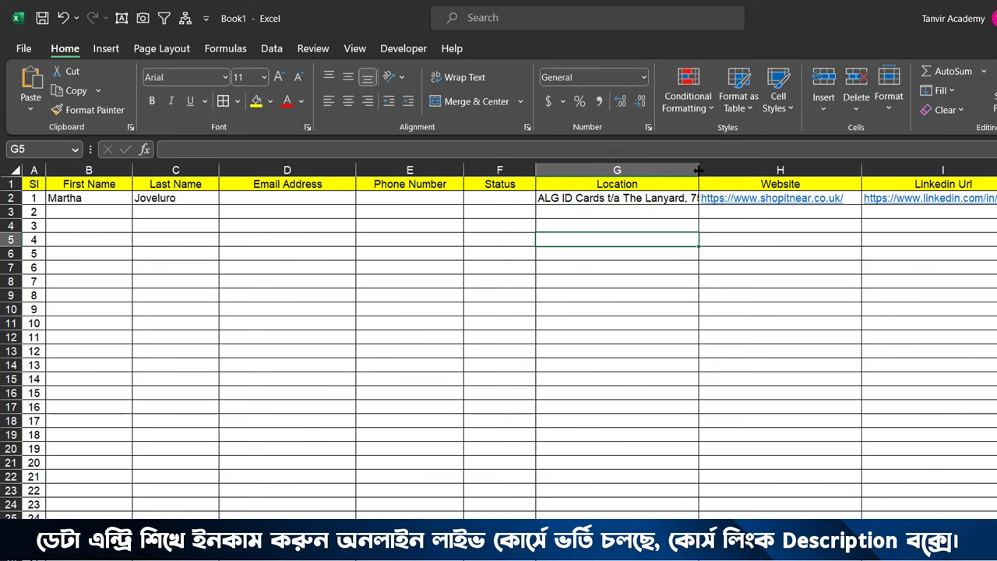
double_click(698, 170)
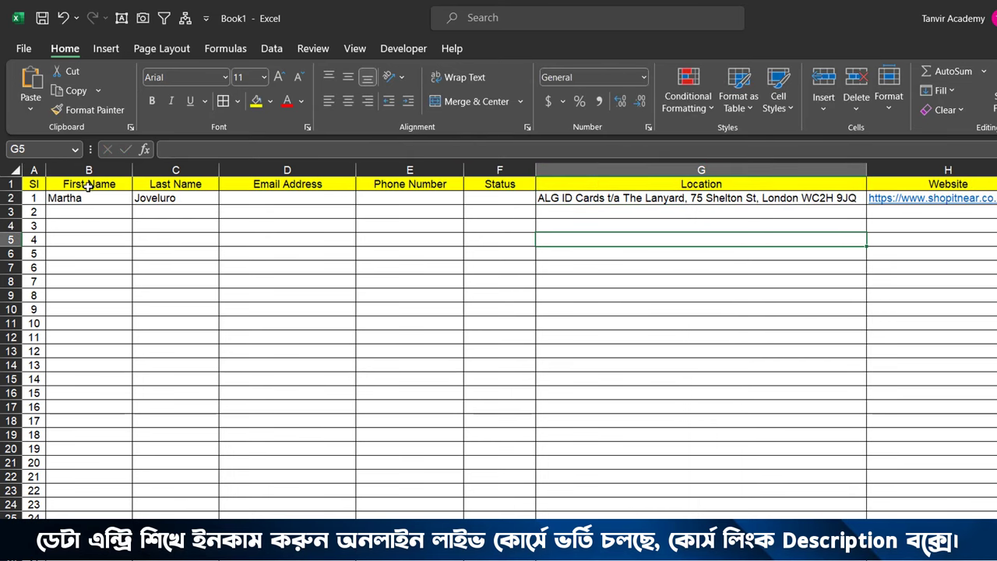
drag(88, 172, 175, 172)
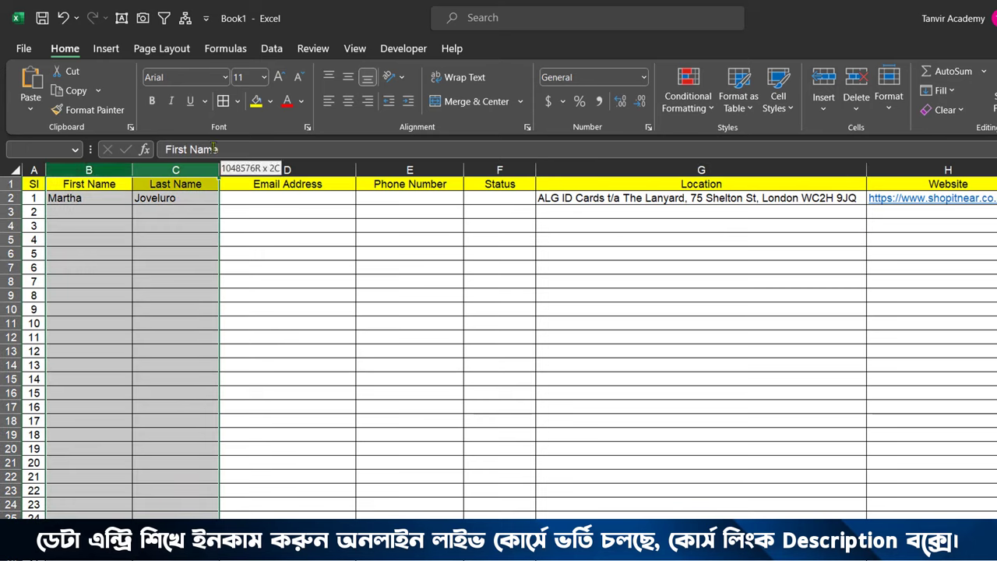
click(328, 102)
Enter CEO as the Status in cell F2.
click(497, 197)
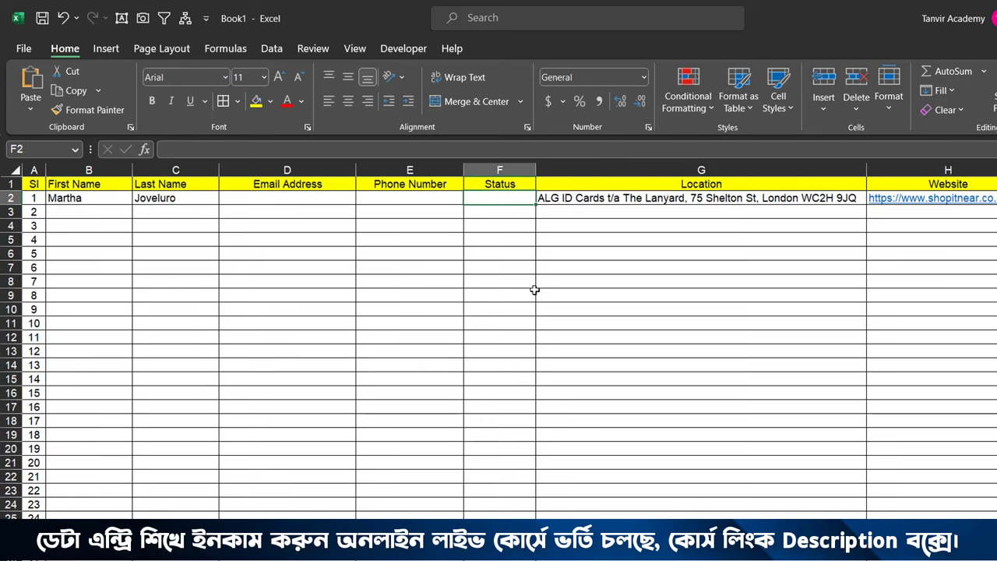
text(C)
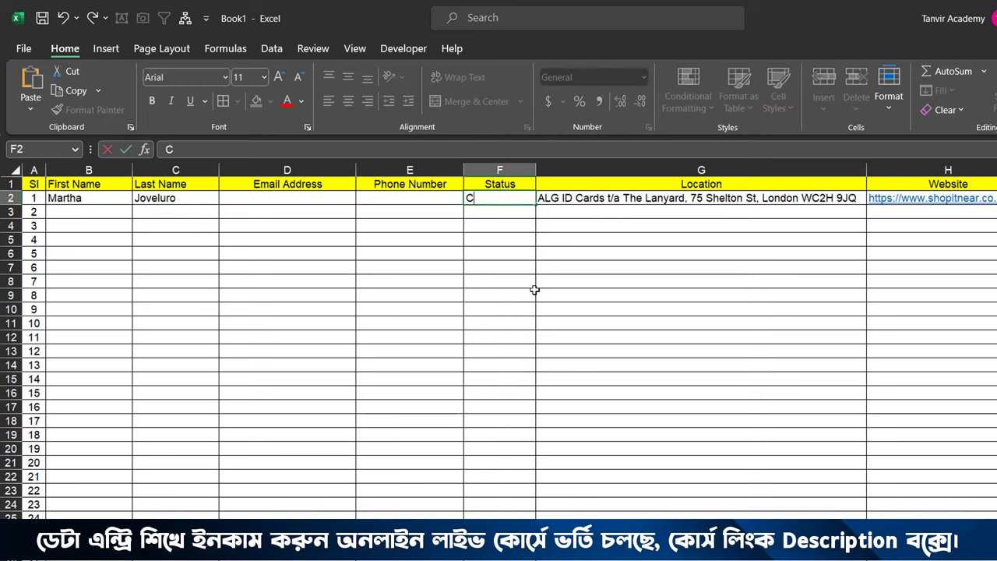
text(EO)
click(534, 287)
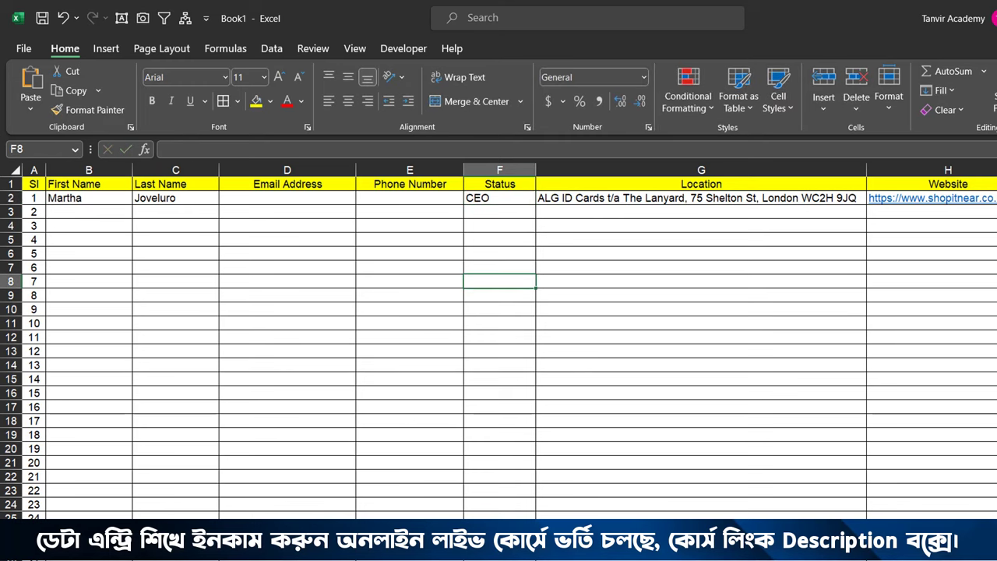
key(alt+Tab)
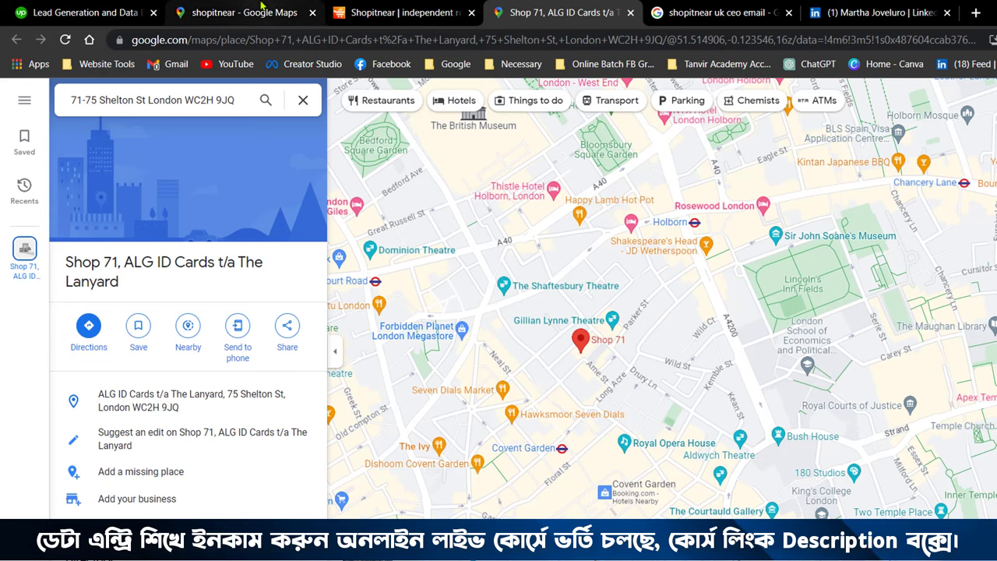
Replace CEO in F2 with the 'Director' title copied from the LinkedIn headline.
click(872, 13)
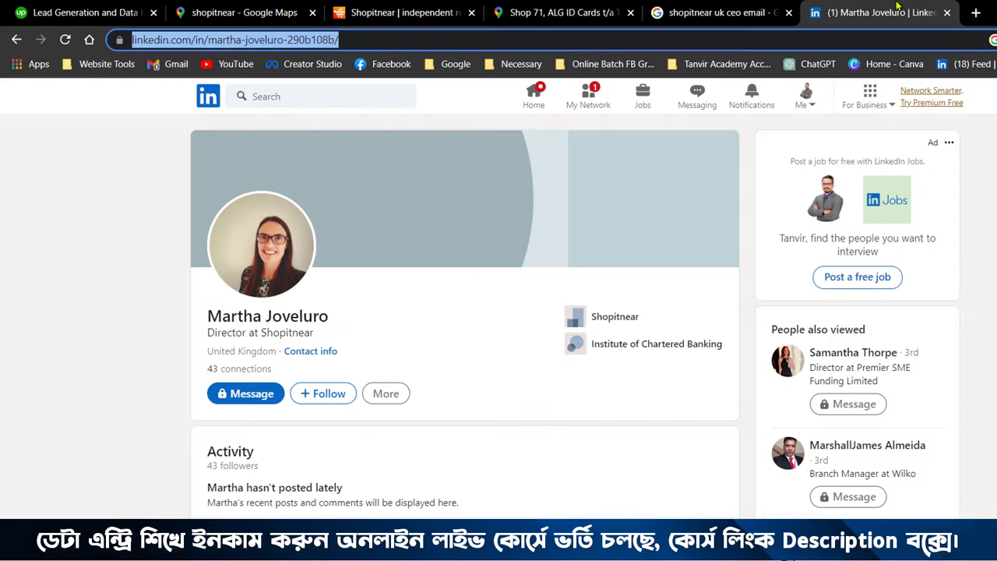
double_click(222, 332)
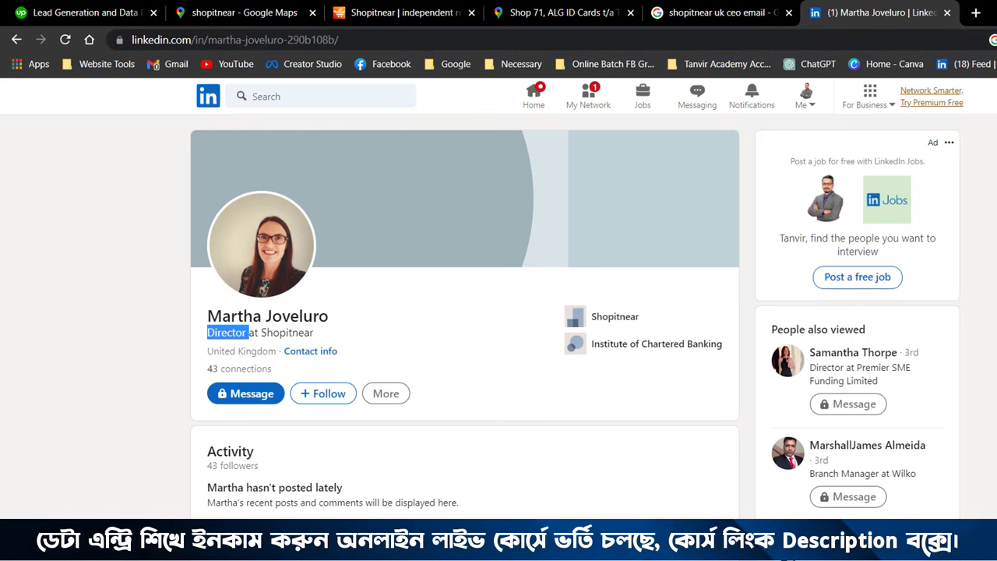
key(alt+Tab)
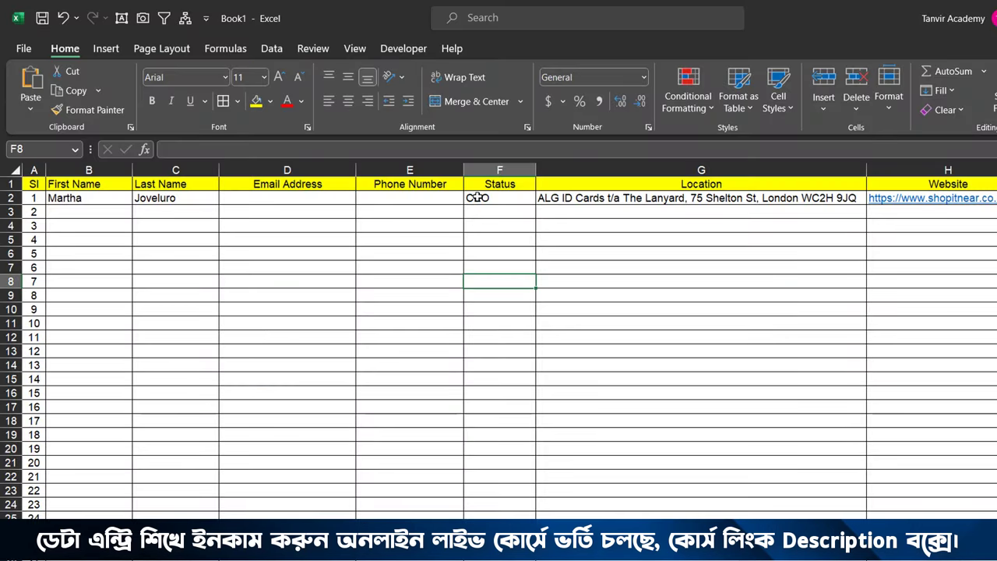
double_click(493, 199)
key(ctrl+v)
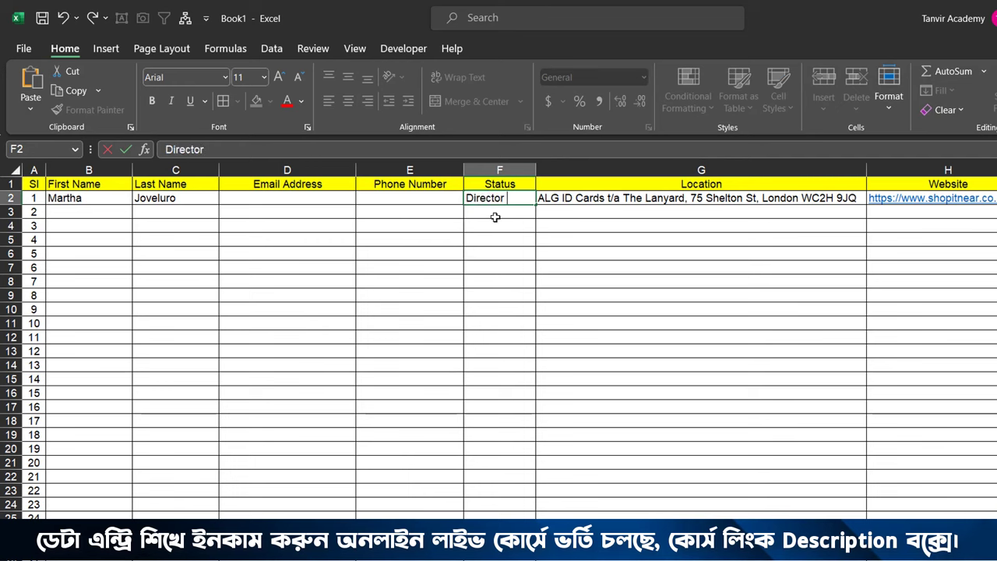
key(Return)
click(441, 197)
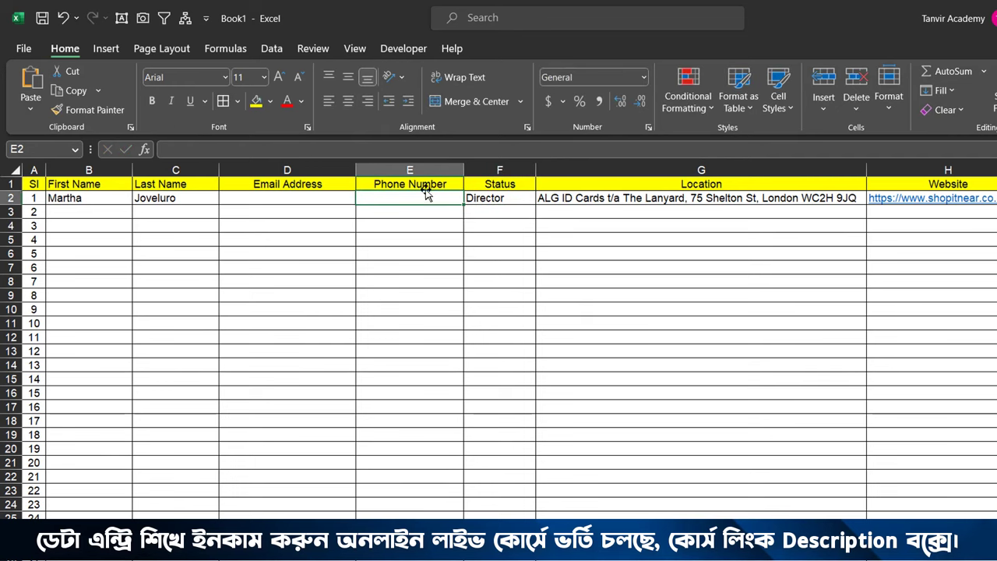
key(alt+Tab)
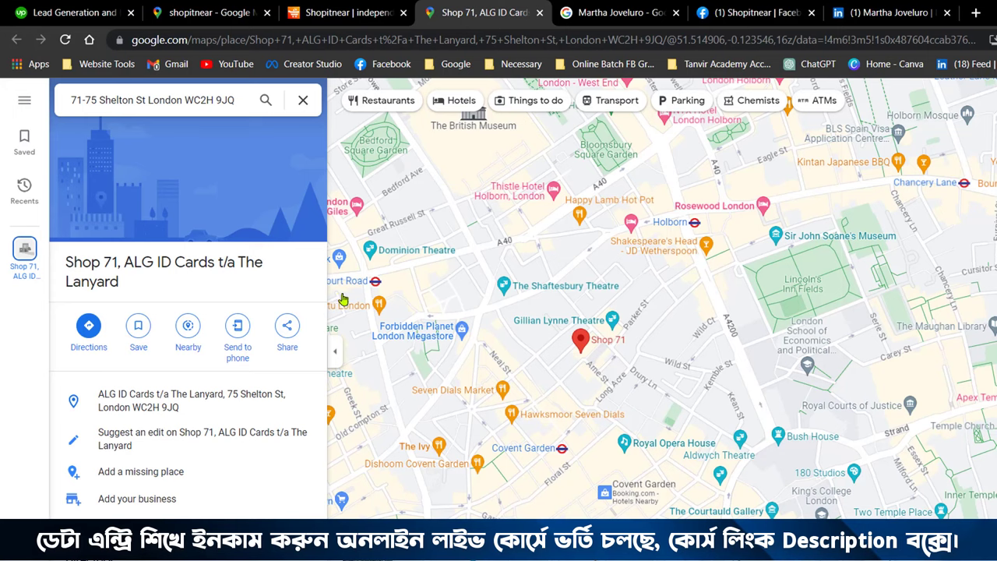
Clear the Maps search and close the extra Google Maps, name search and Facebook tabs.
click(304, 102)
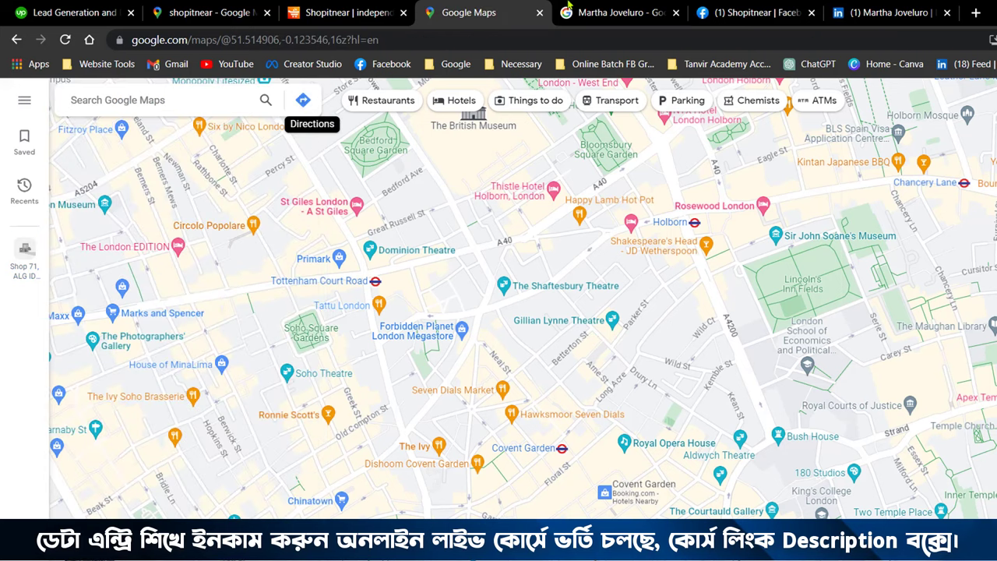
click(373, 8)
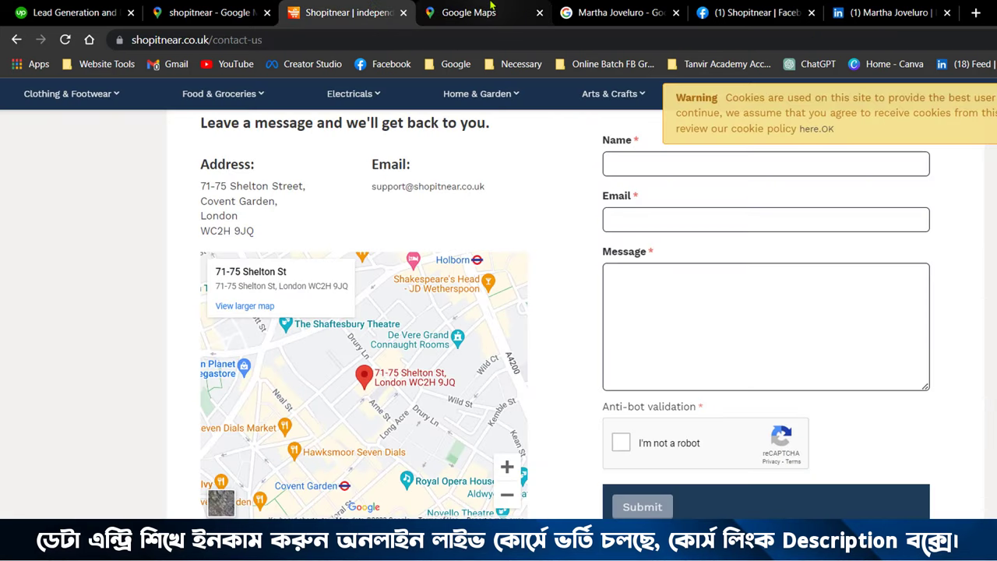
click(493, 10)
click(542, 13)
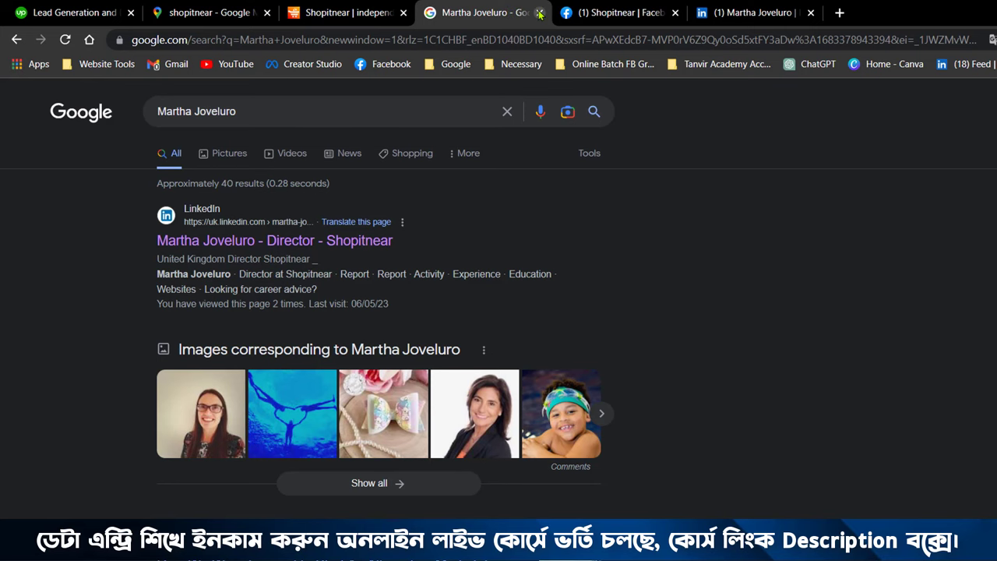
click(539, 14)
click(526, 14)
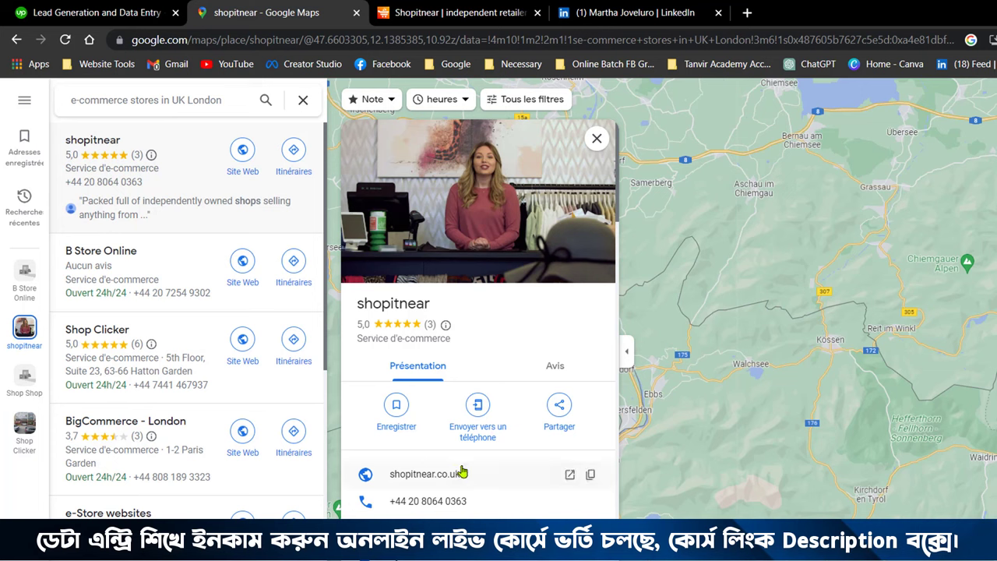
Copy the shop's phone number from its Maps listing into Phone Number cell E2.
click(591, 474)
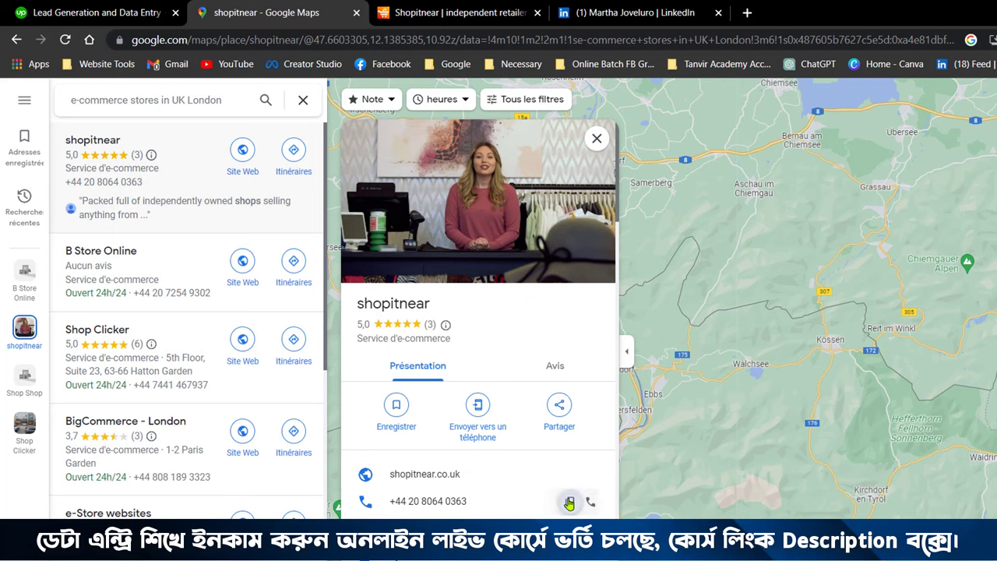
key(alt+Tab)
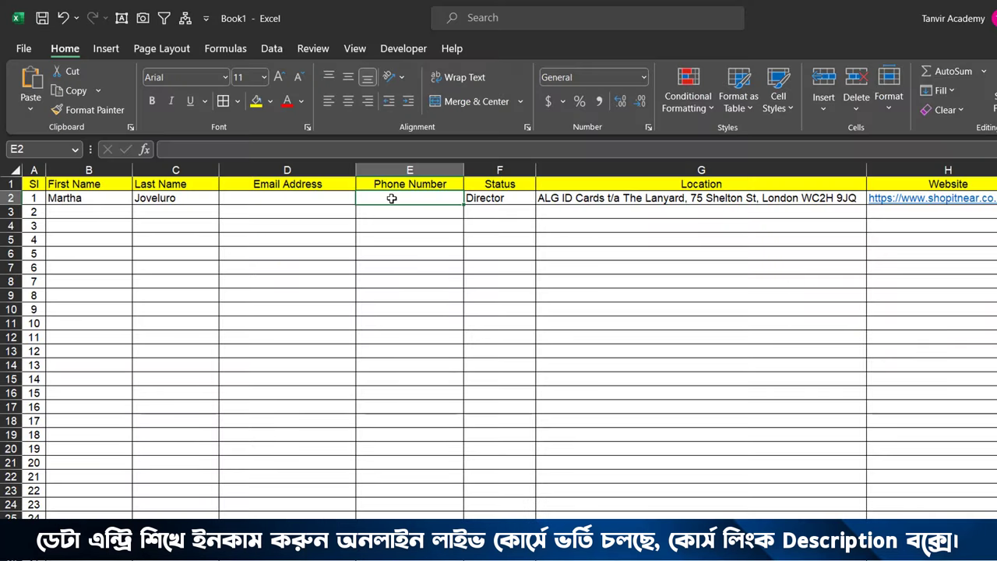
double_click(402, 203)
key(ctrl+v)
click(312, 197)
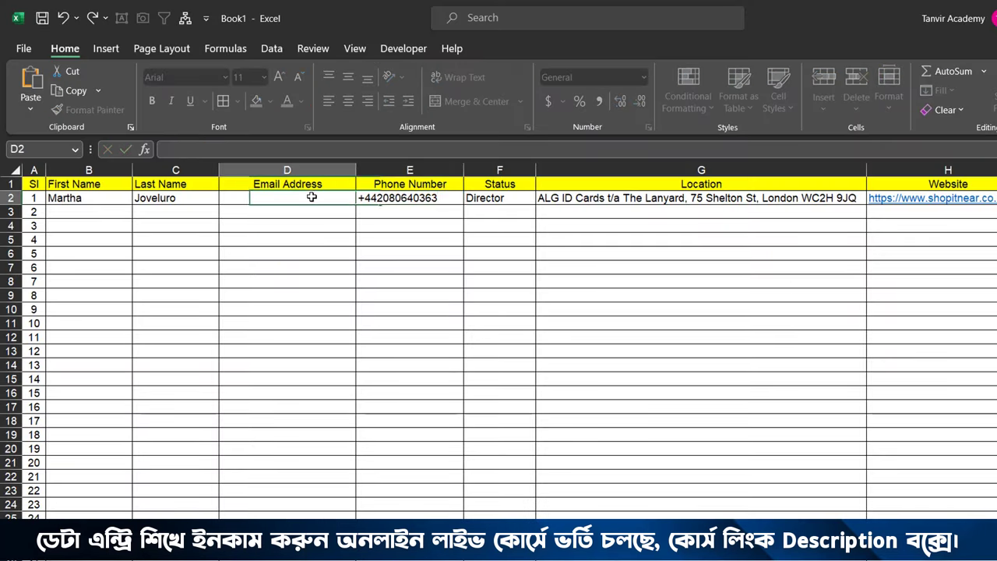
key(alt+Tab)
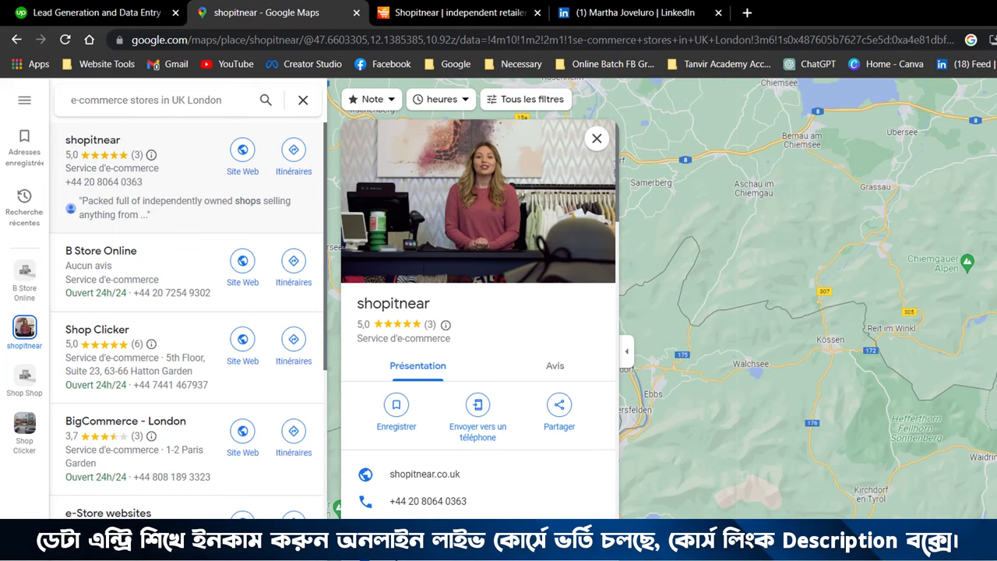
Open the shopitnear Facebook result from the lead's name search.
scroll(475, 416, down, 2)
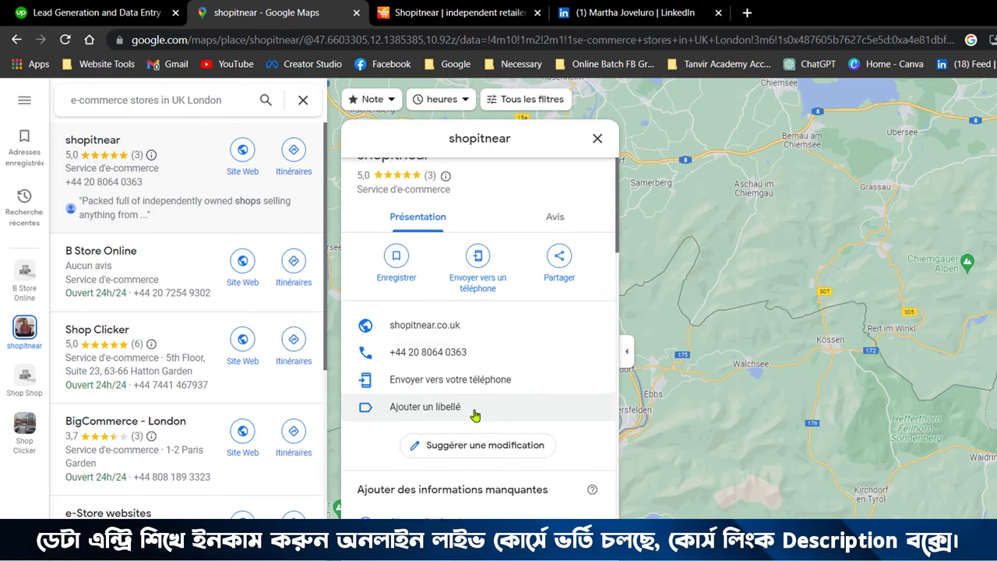
scroll(475, 416, up, 1)
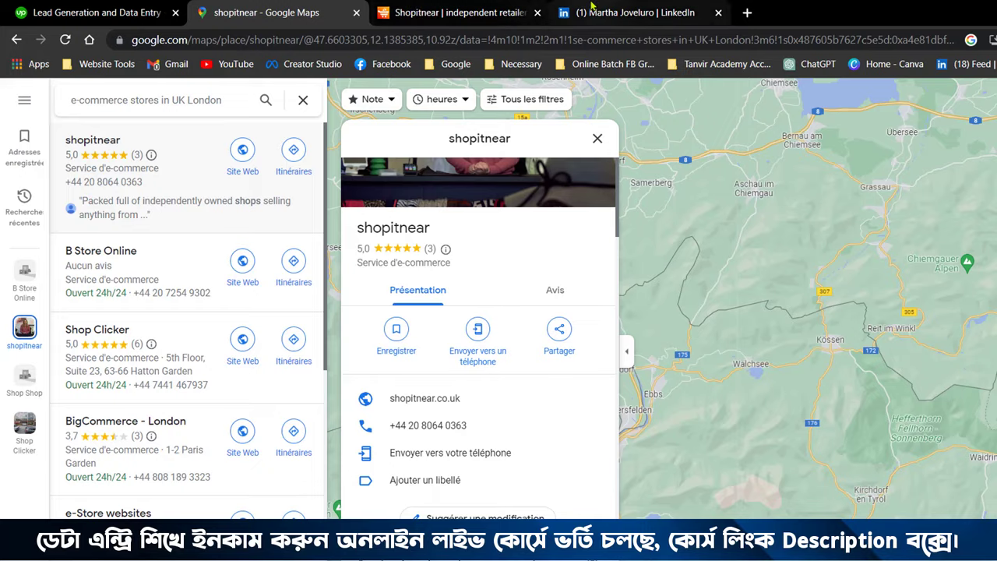
click(592, 13)
scroll(353, 309, down, 2)
scroll(353, 309, down, 4)
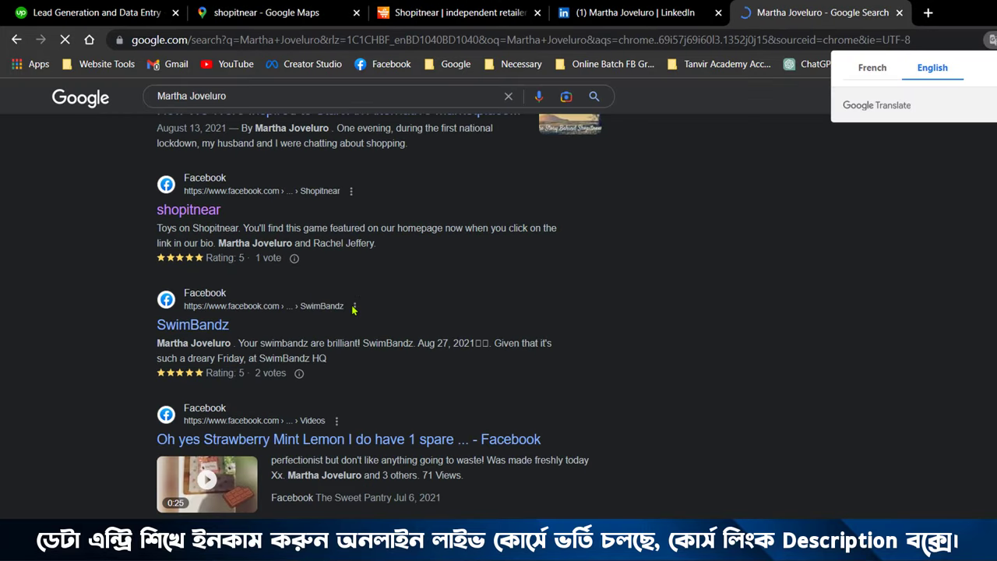
scroll(353, 309, up, 1)
scroll(352, 309, up, 1)
click(183, 356)
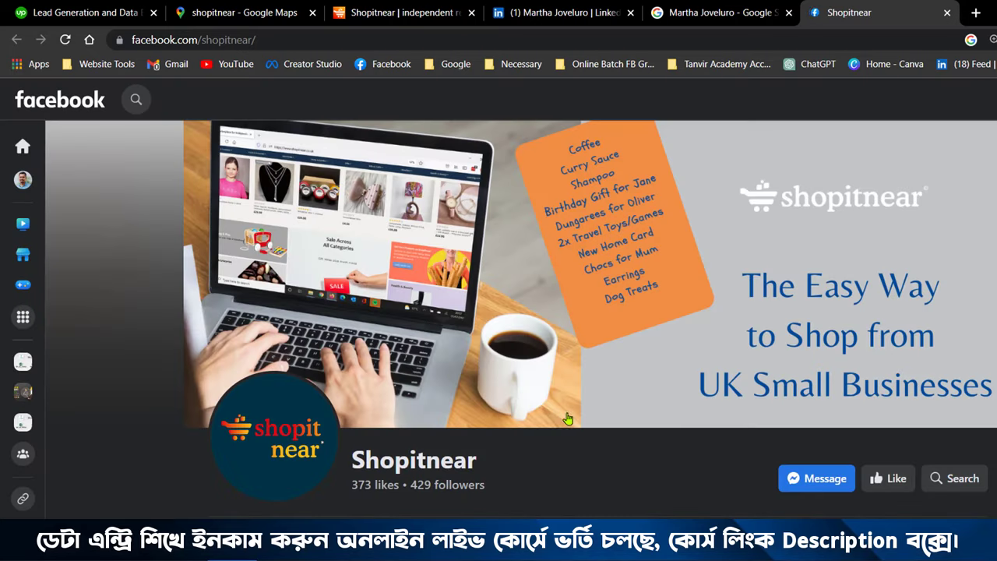
Select the contact email shown in the Facebook page's Intro section.
scroll(567, 419, down, 4)
scroll(507, 390, up, 3)
scroll(456, 372, down, 1)
scroll(407, 387, up, 2)
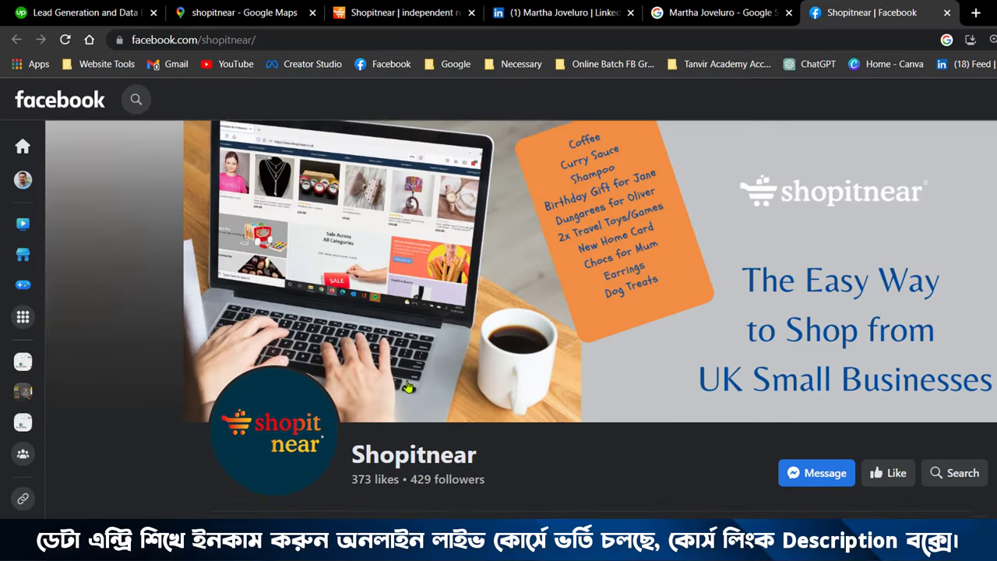
scroll(413, 393, down, 4)
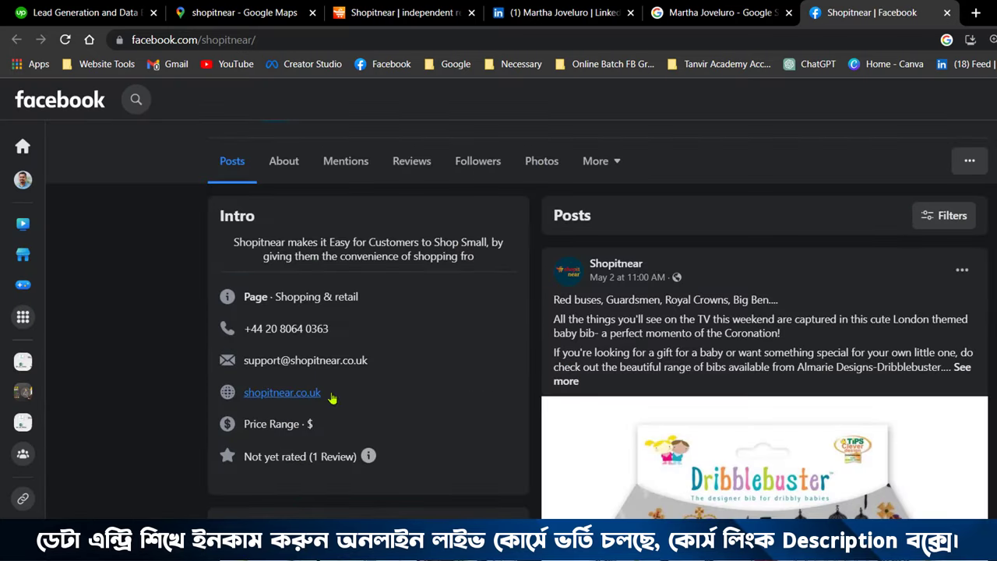
drag(381, 362, 243, 364)
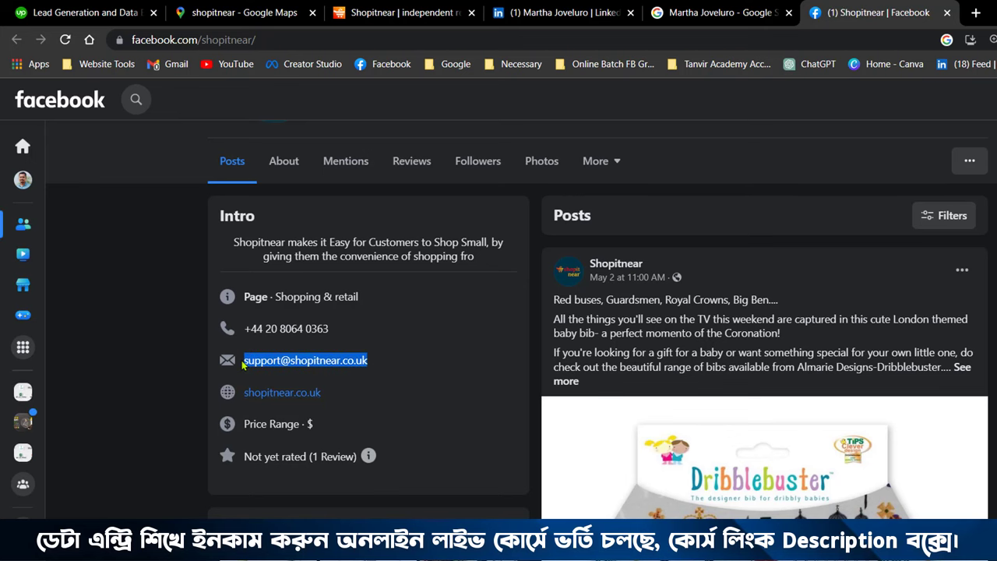